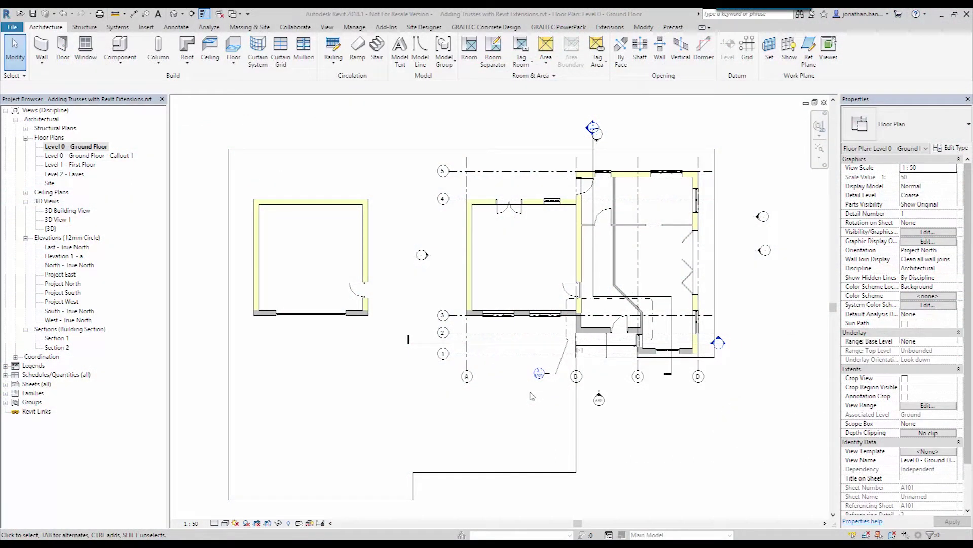
Show the Extensions tools and find Roof Trusses in the Modeling dropdown.
click(620, 28)
click(100, 51)
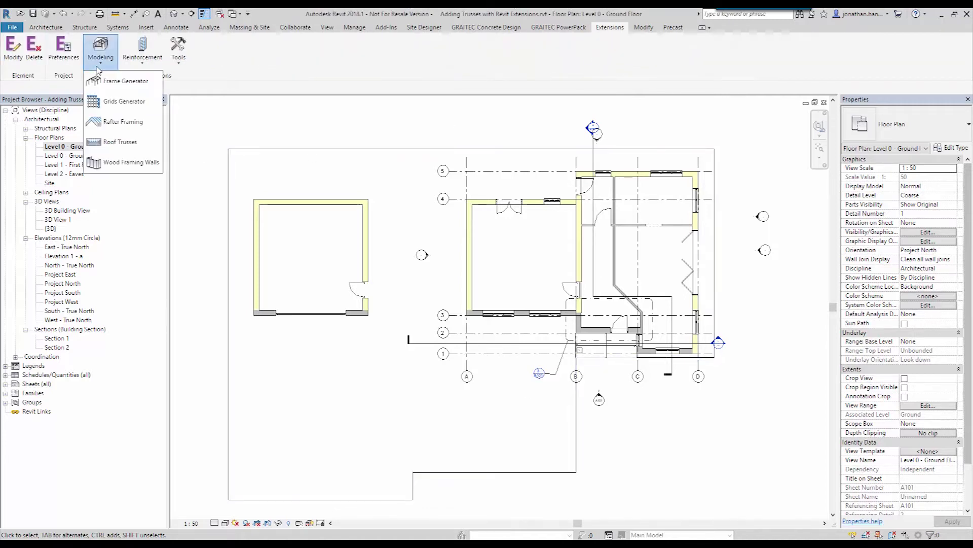
click(118, 143)
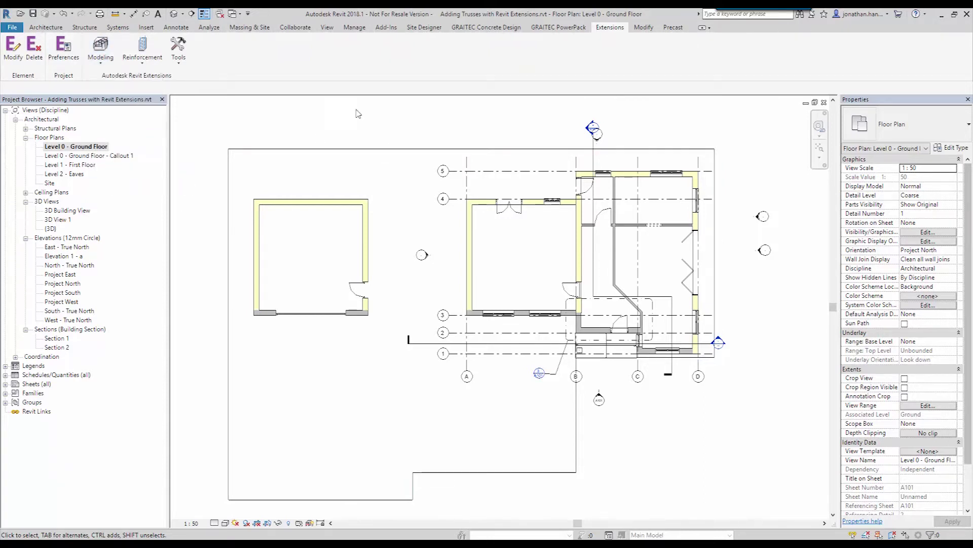
Open the 3D Building View, then zoom and orbit to the garage's other side.
double_click(58, 212)
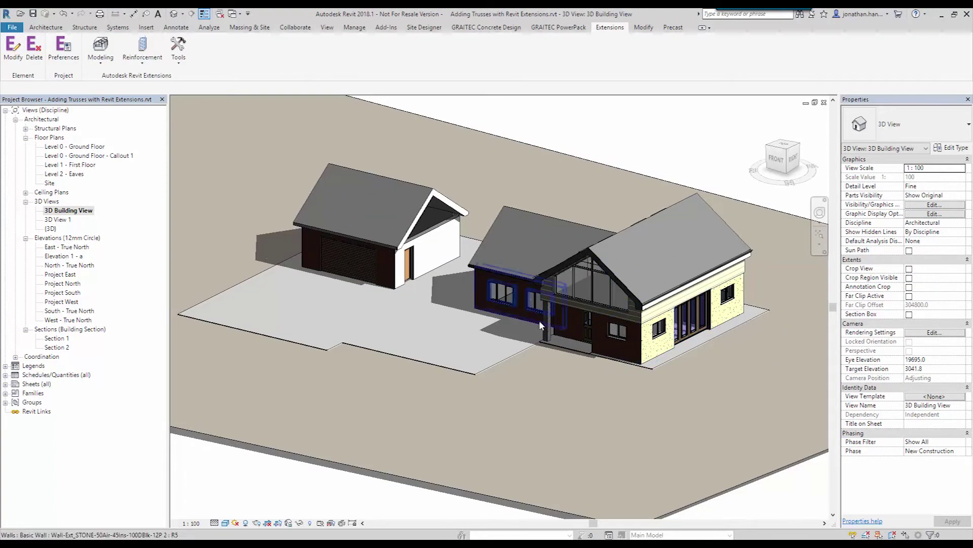
scroll(425, 354, up, 5)
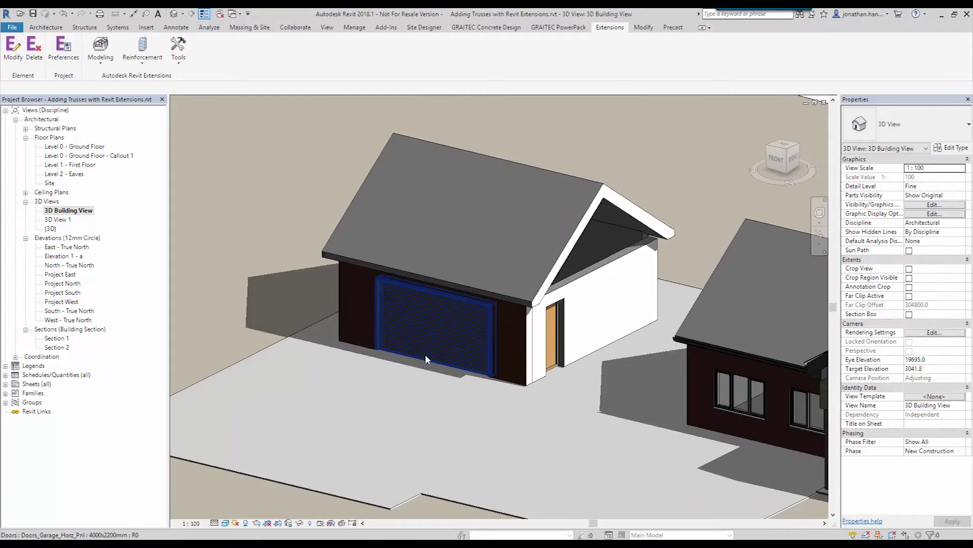
shift+middle_drag(425, 354, 669, 228)
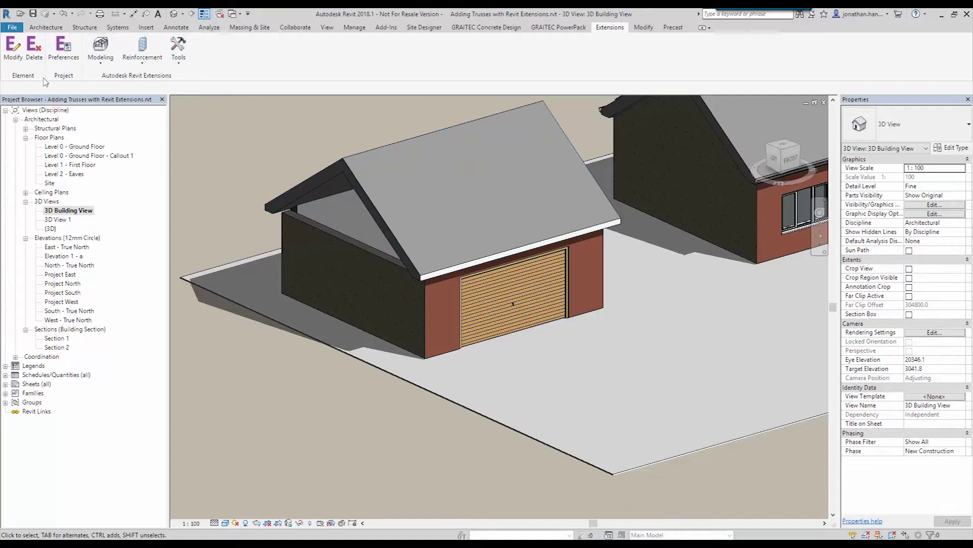
Browse the Modeling, Reinforcement and Tools extension dropdowns, then close them.
click(95, 65)
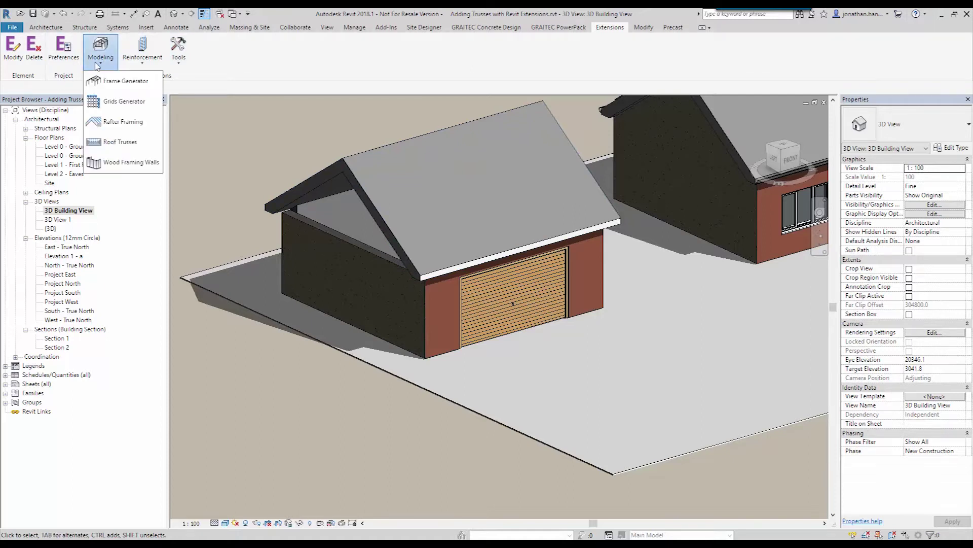
click(140, 65)
click(179, 67)
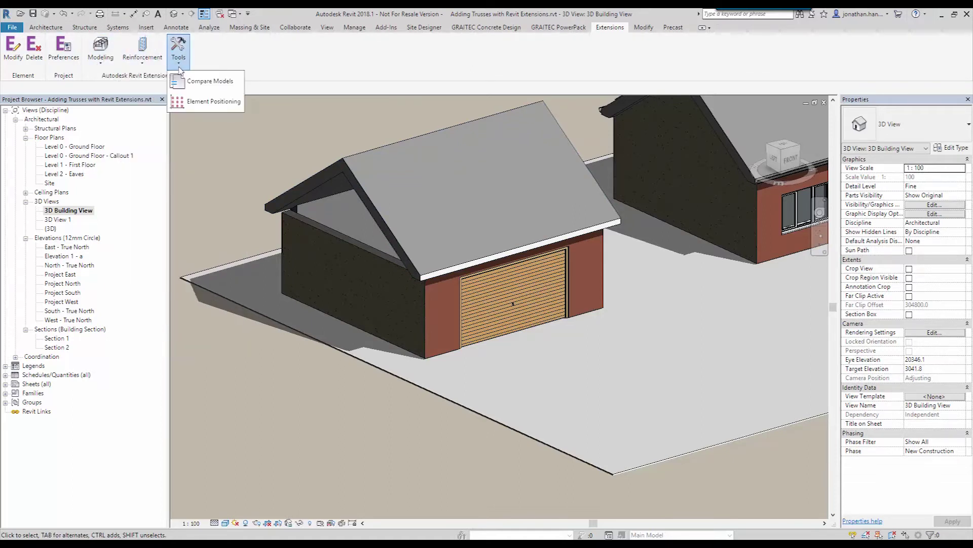
click(138, 68)
click(101, 61)
click(339, 68)
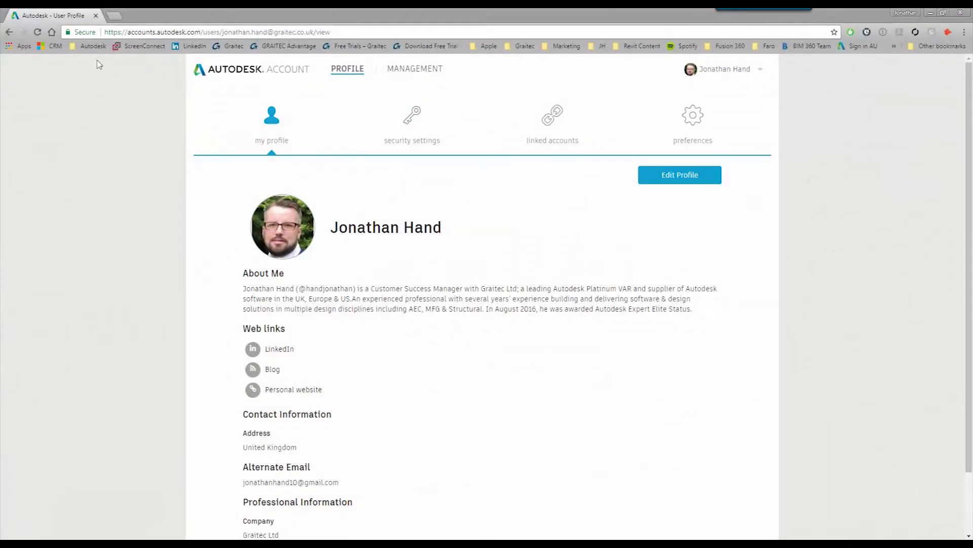
Go to Management and filter the product list to version 2018.
click(412, 70)
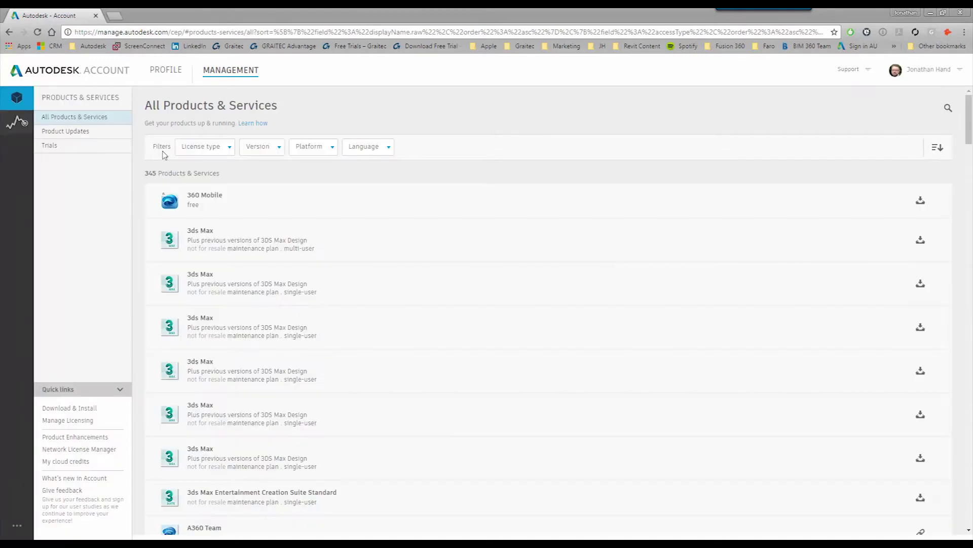
click(263, 148)
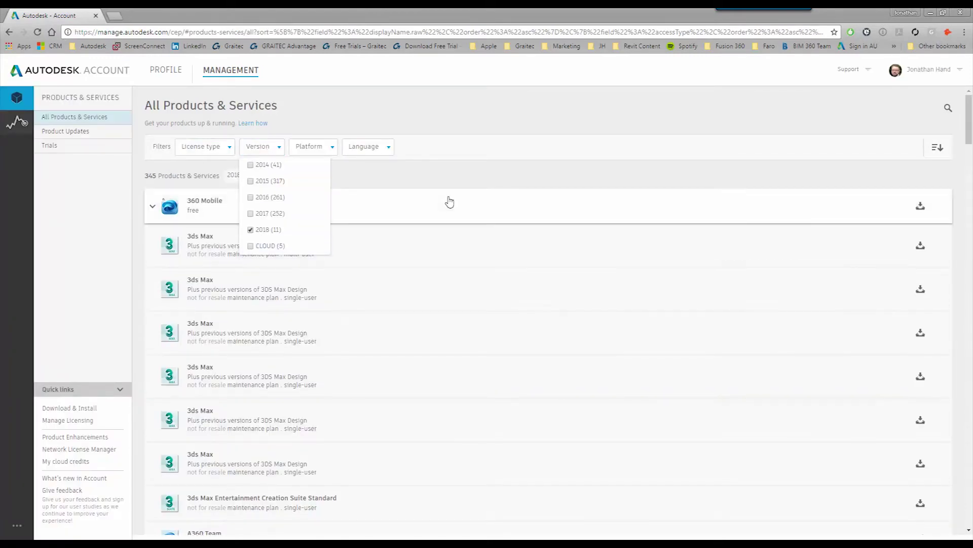
scroll(265, 363, down, 3)
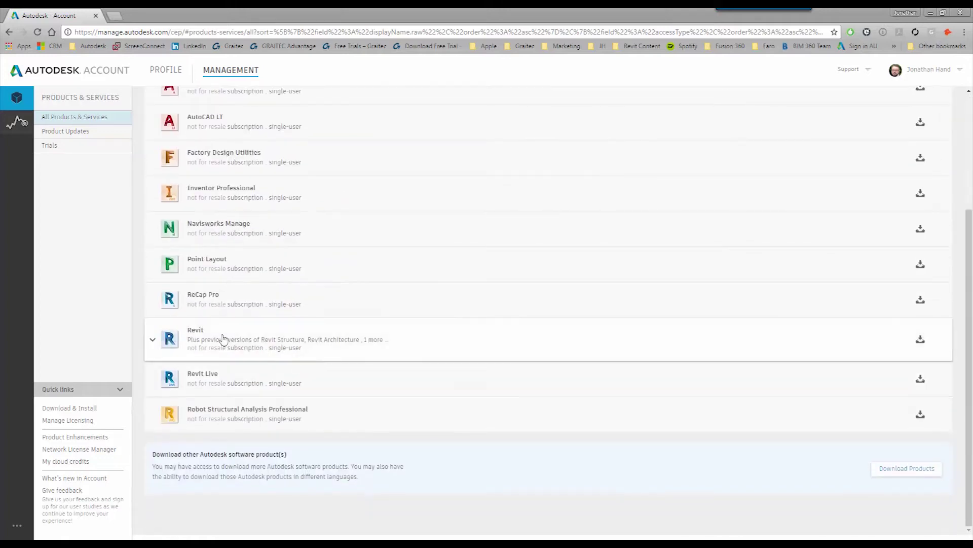
Expand Revit, search its Updates & Add-ons for 'ext', then close the list.
click(153, 340)
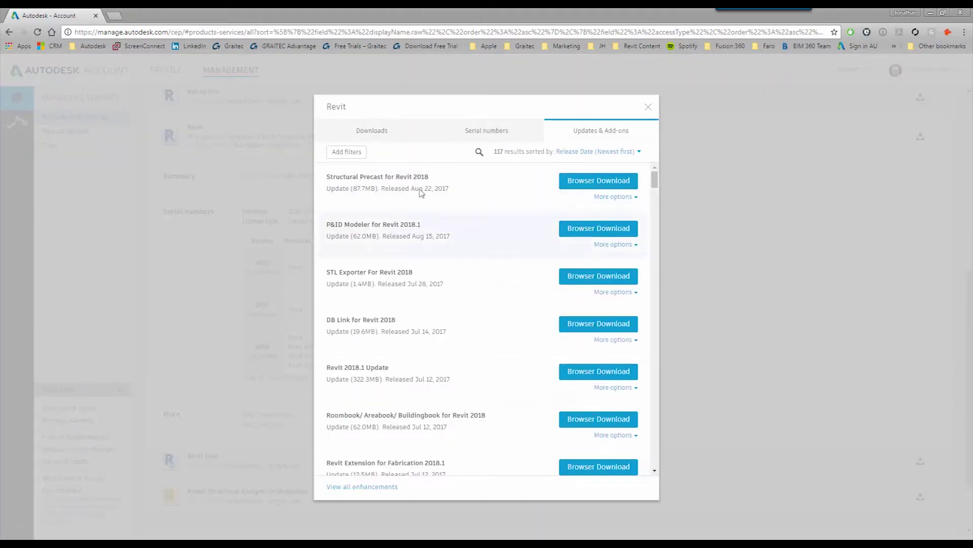
click(480, 152)
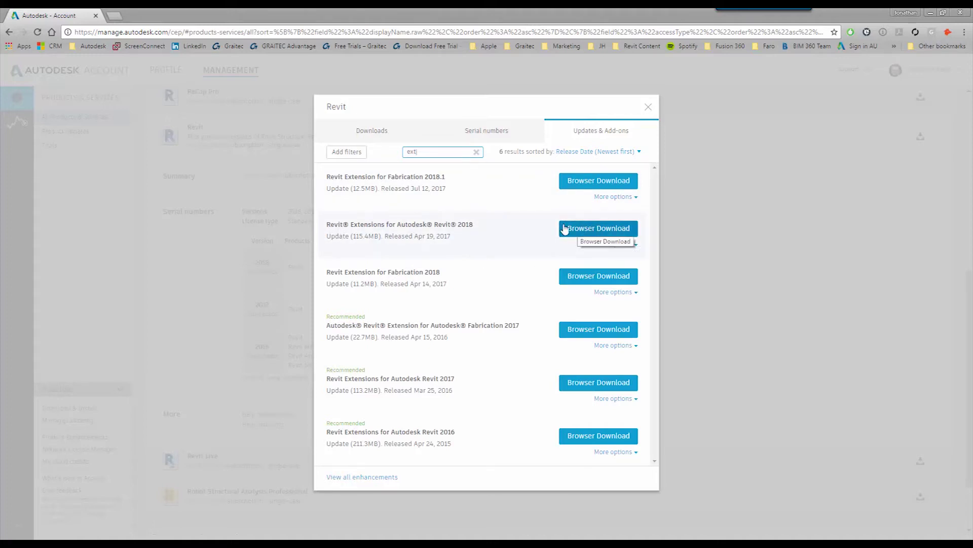
click(648, 107)
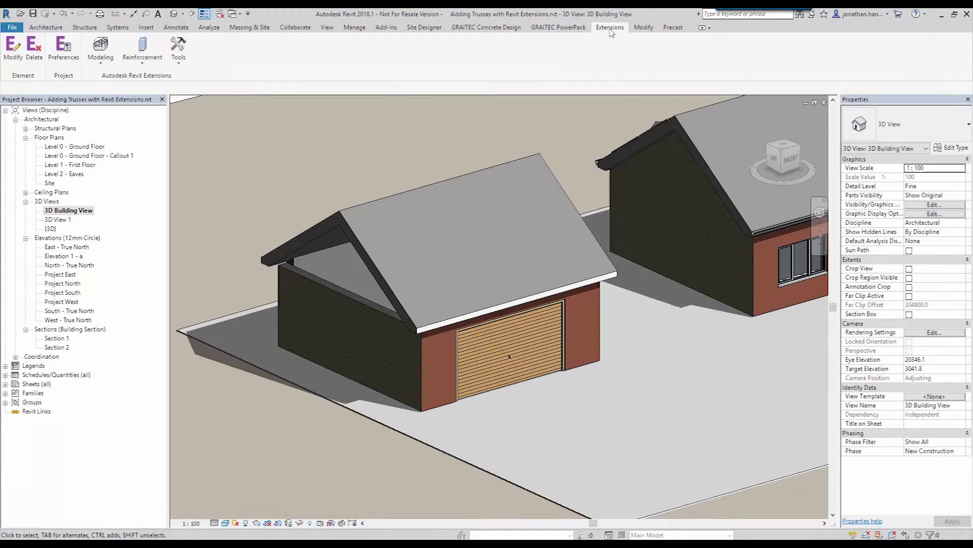
Show the Extensions tools, then select and deselect the garage roof.
click(610, 28)
click(103, 62)
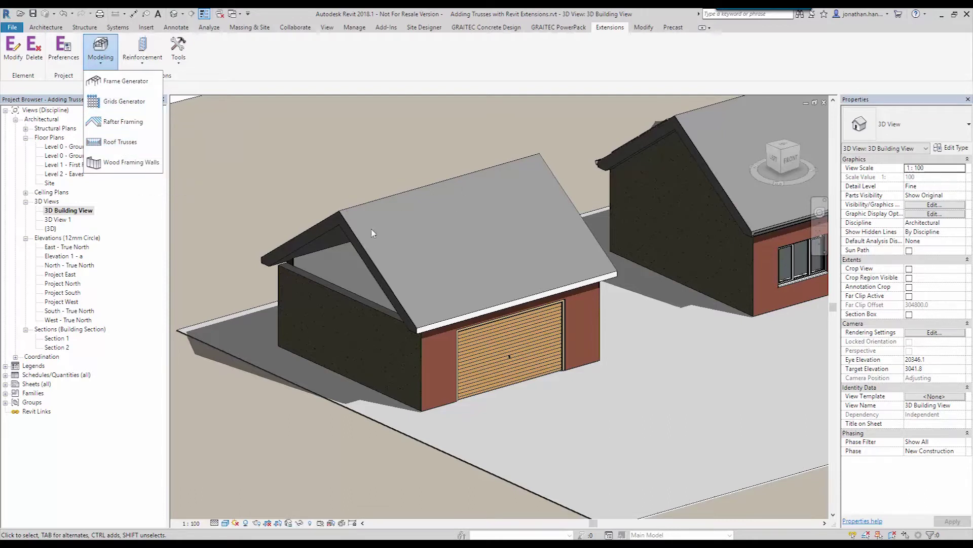
click(370, 181)
click(457, 180)
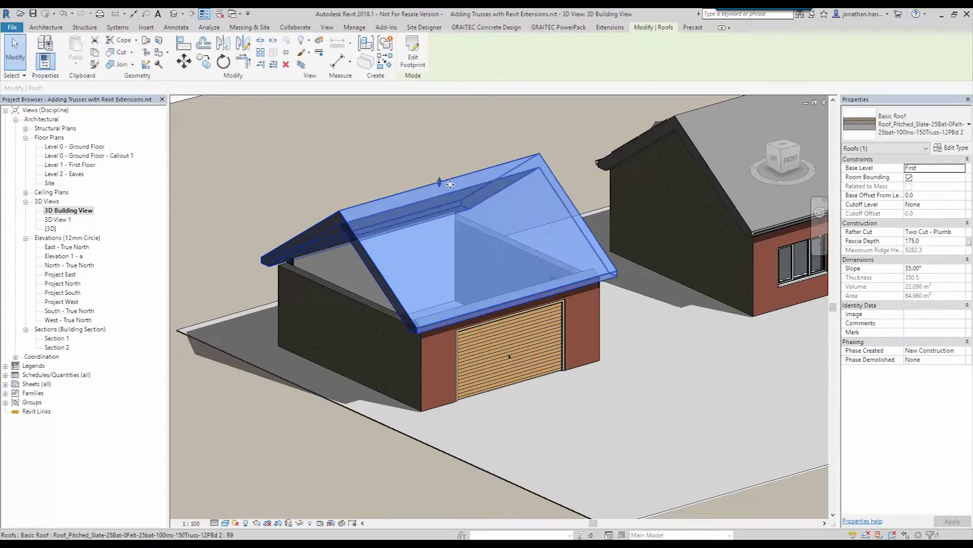
key(Escape)
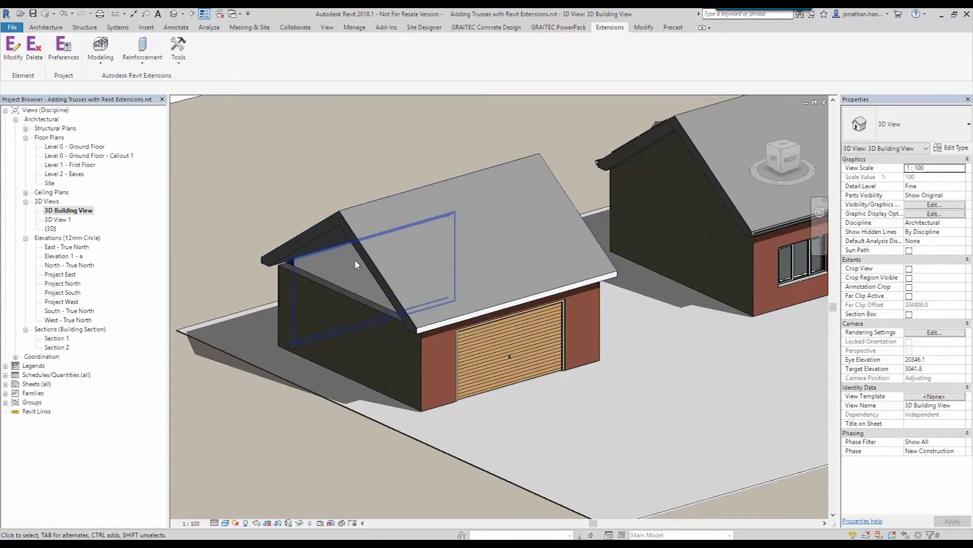
Zoom out and run Roof Trusses with no roof selected, dismissing the single-roof warning.
scroll(355, 260, down, 3)
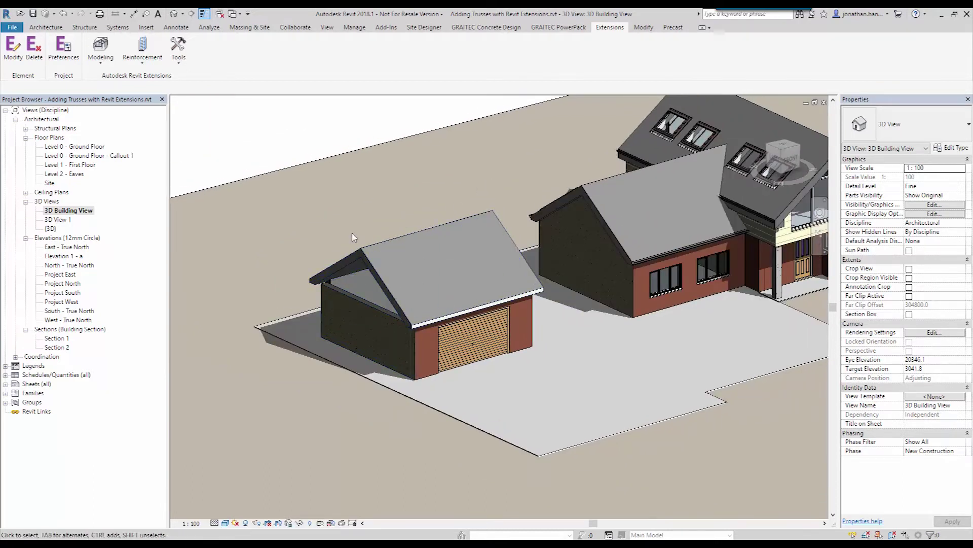
click(108, 65)
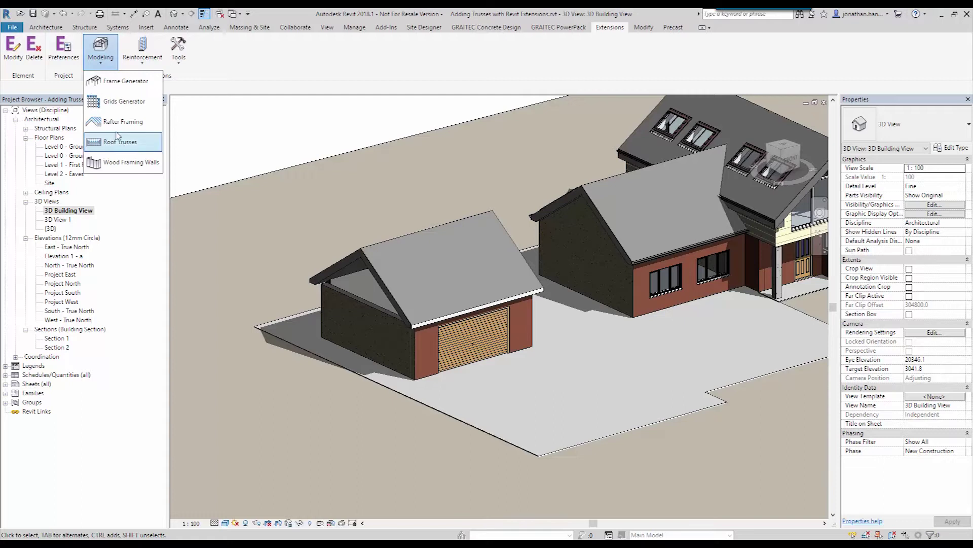
click(107, 142)
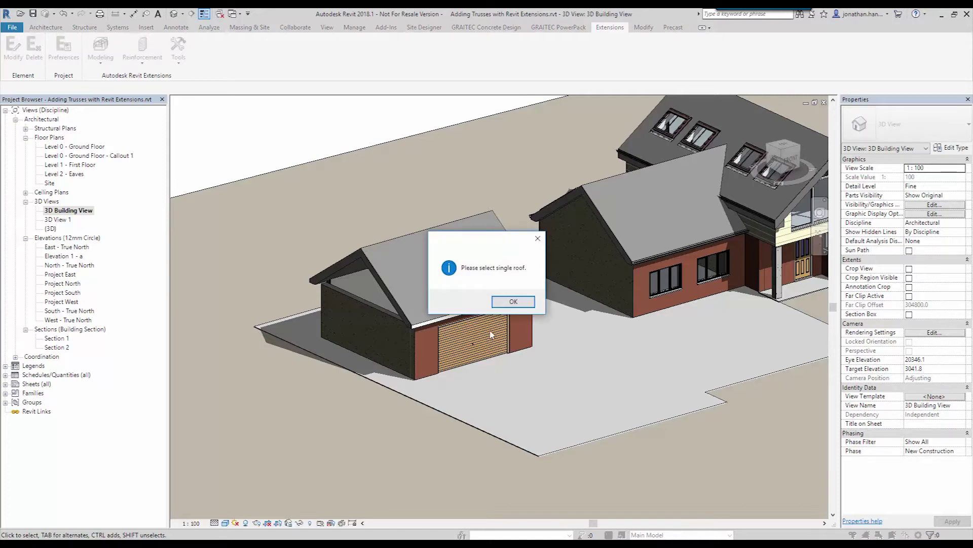
click(513, 301)
Pick the garage roof for Roof Trusses and browse Ridge Trusses, Roof Ends and Wall Plates.
click(442, 288)
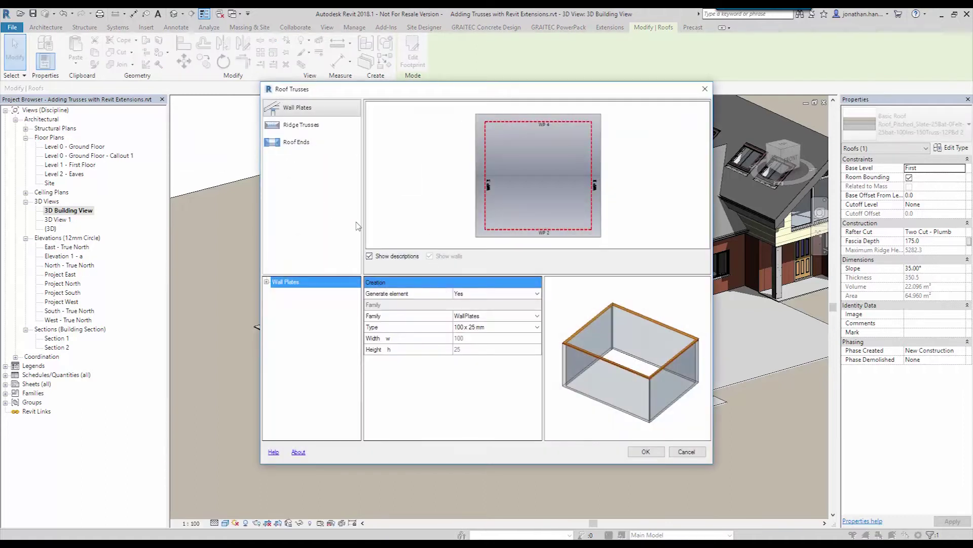
drag(329, 92, 329, 115)
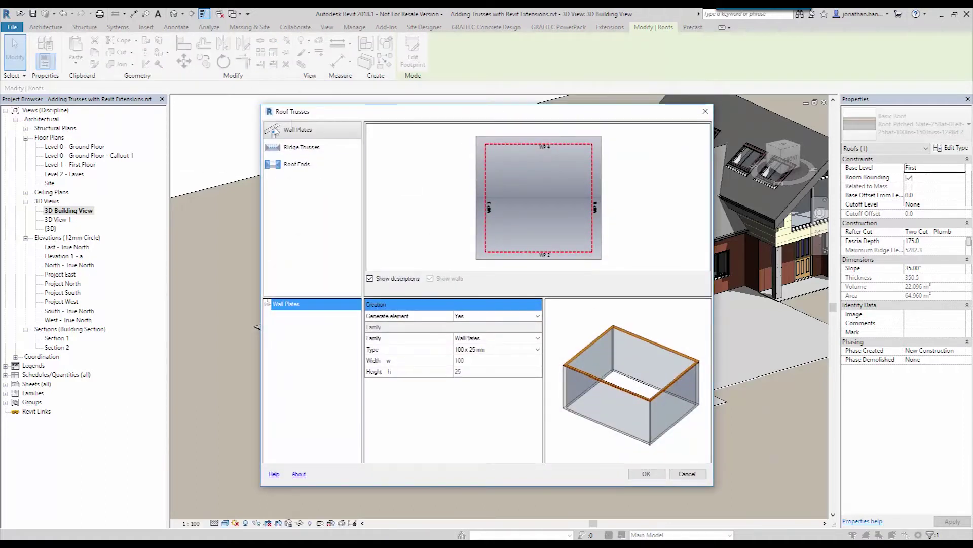
click(299, 147)
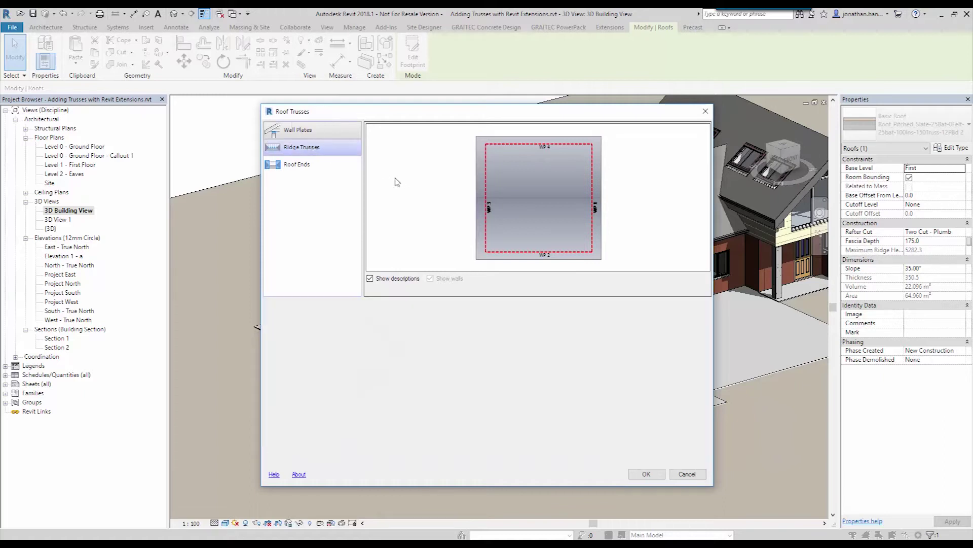
click(299, 165)
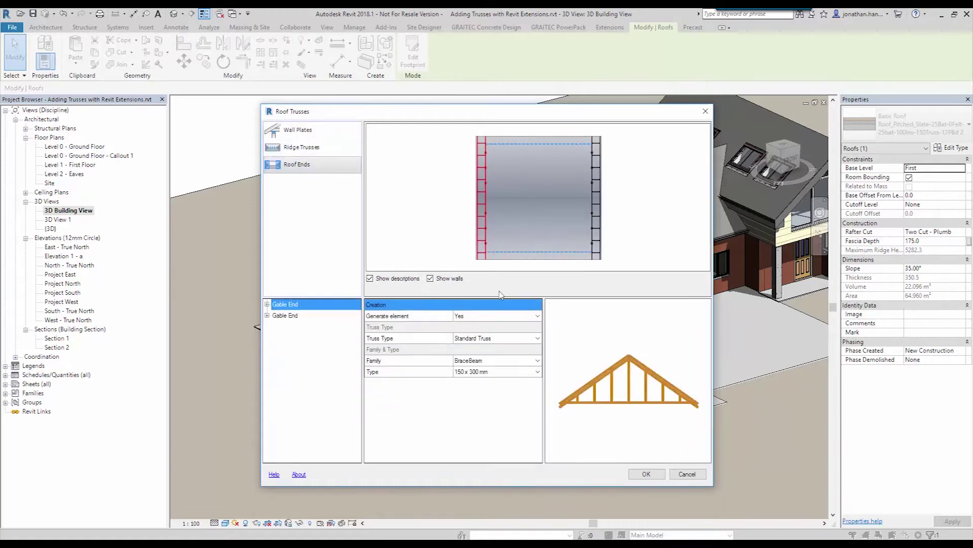
click(304, 129)
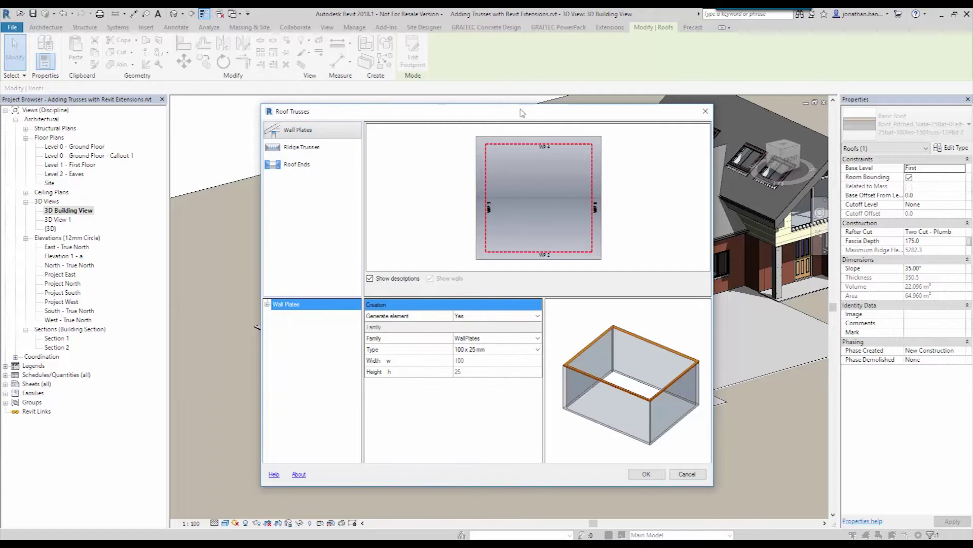
drag(522, 113, 650, 97)
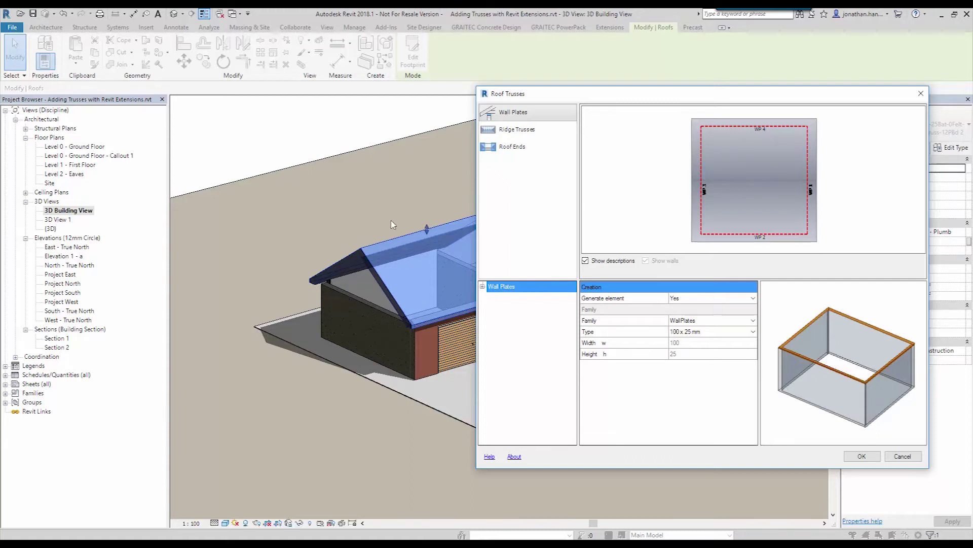
Set the wall plates' Generate element to No.
click(755, 300)
click(753, 298)
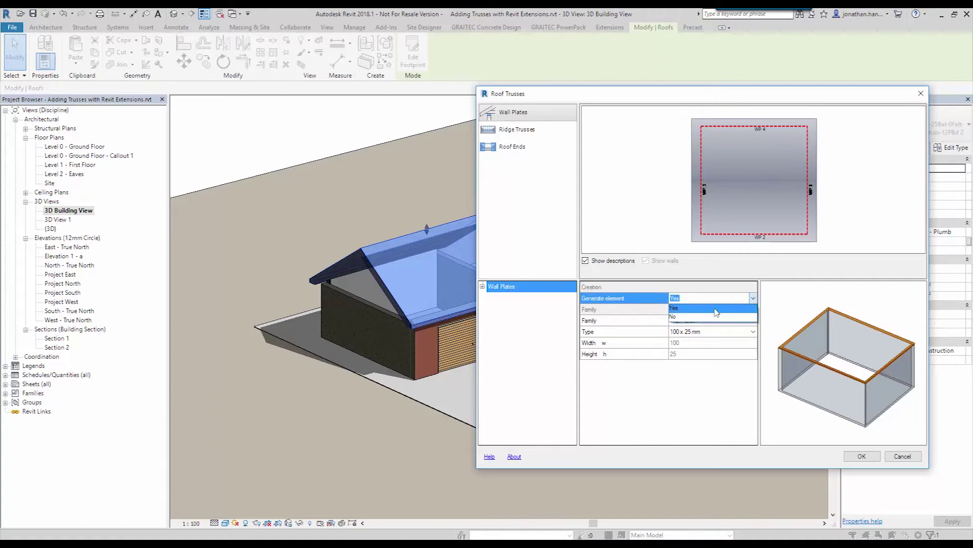
click(679, 318)
key(Down)
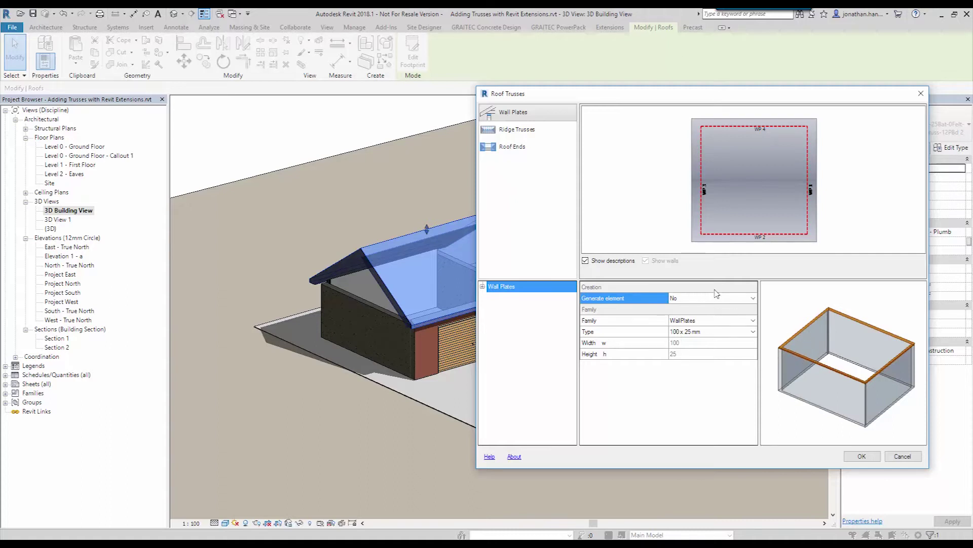
Inspect the individual wall plates, including Wall Plate 3, then go to Ridge Trusses.
click(483, 287)
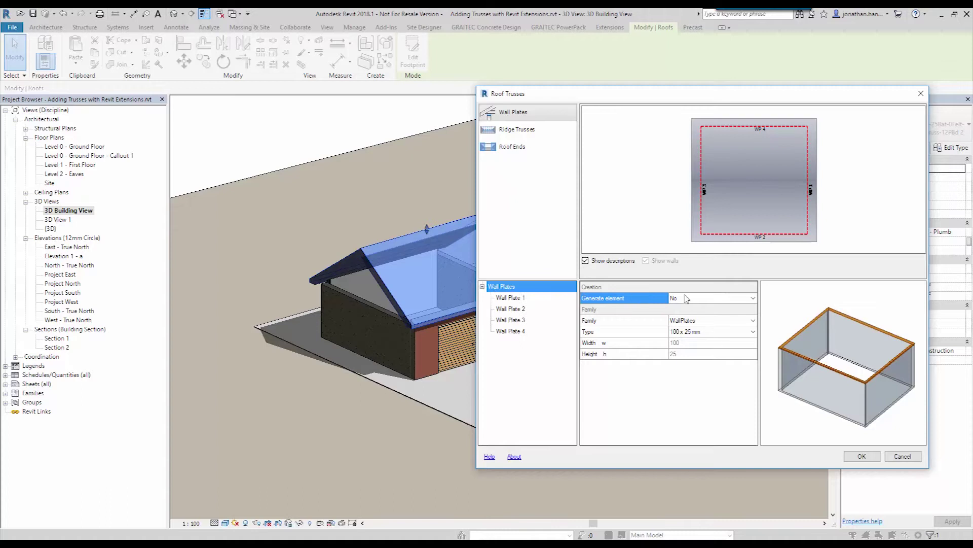
click(752, 301)
click(511, 308)
click(518, 320)
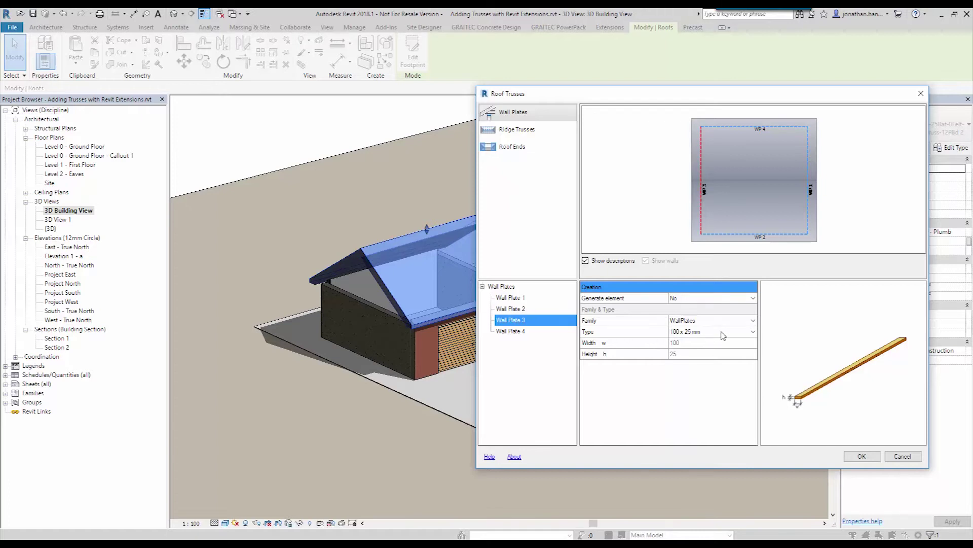
click(508, 287)
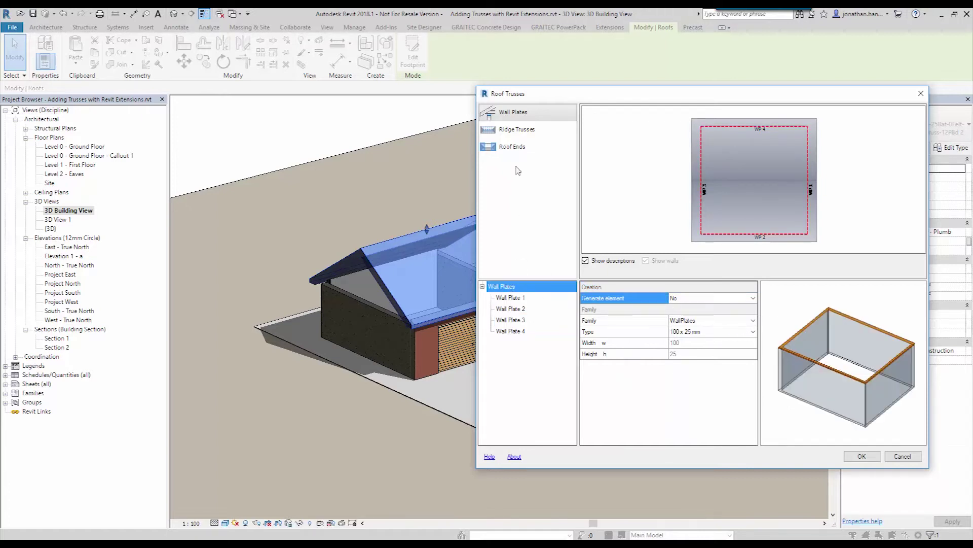
click(518, 130)
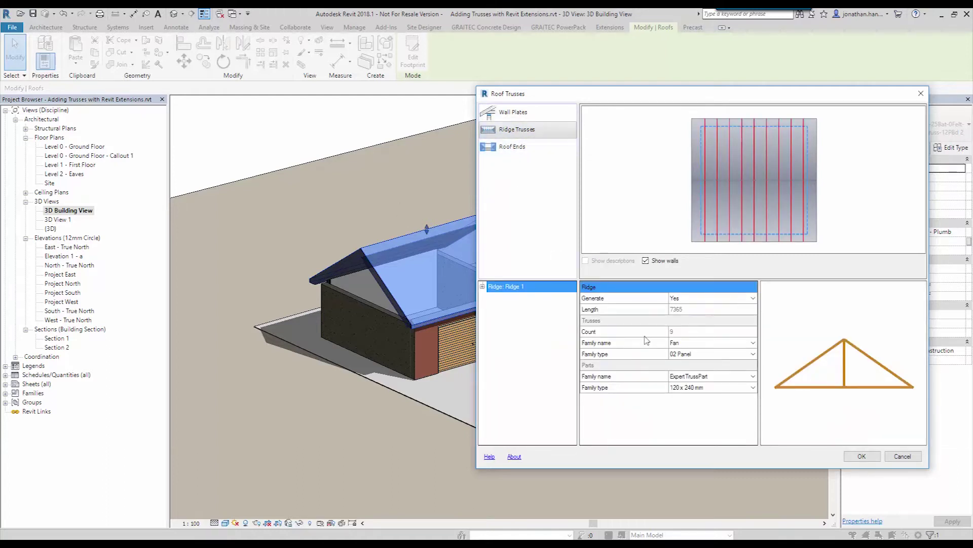
Expand Ridge 1's Group 1 of nine trusses and keep ridge truss generation at Yes.
click(482, 287)
double_click(520, 297)
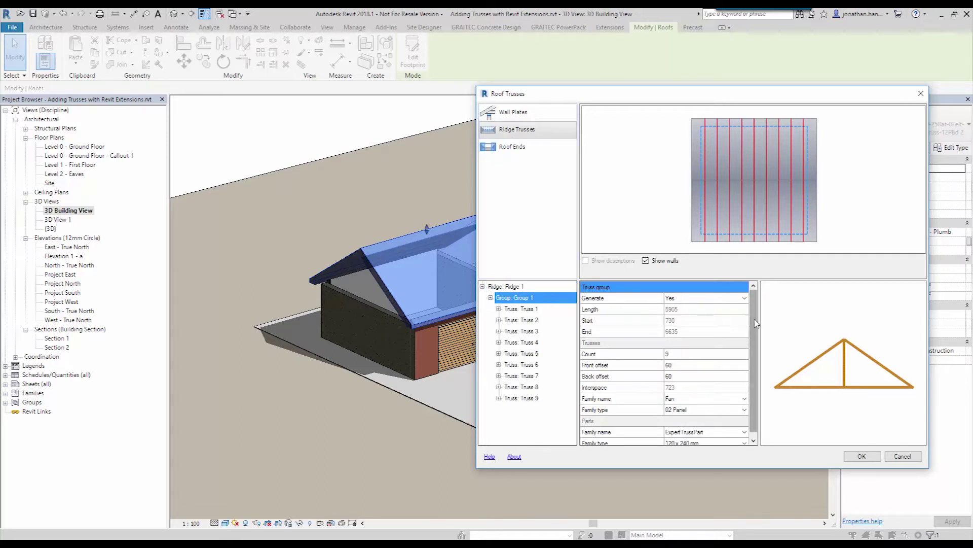
scroll(755, 305, down, 1)
scroll(755, 305, up, 1)
click(517, 287)
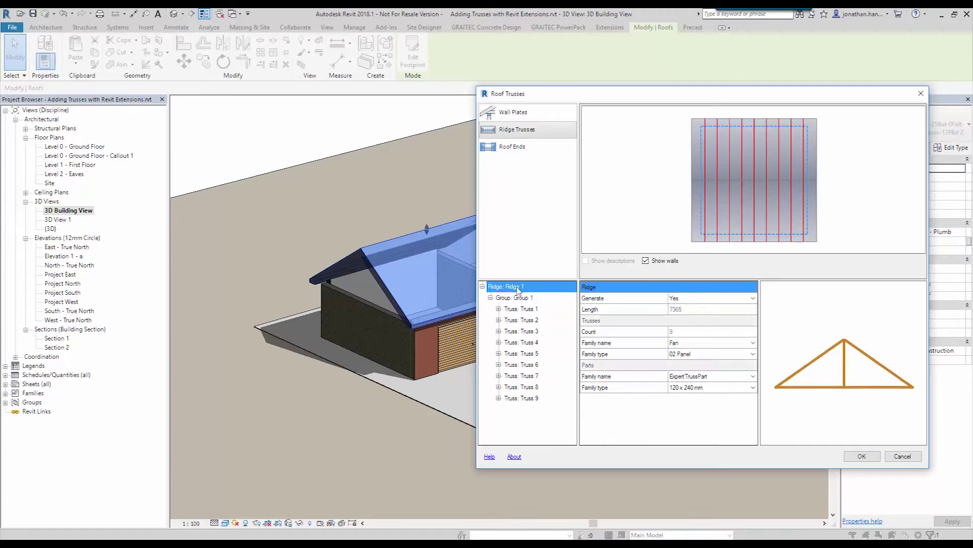
click(754, 299)
click(753, 299)
click(754, 299)
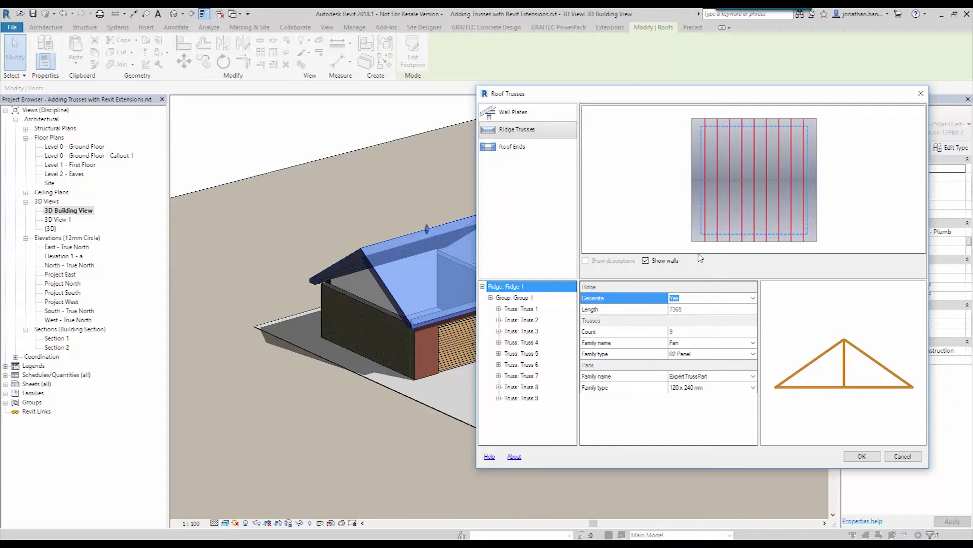
click(708, 241)
Set the ridge trusses to Fink family, 06 Panel type, with 50 x 140 mm parts.
click(753, 342)
click(753, 342)
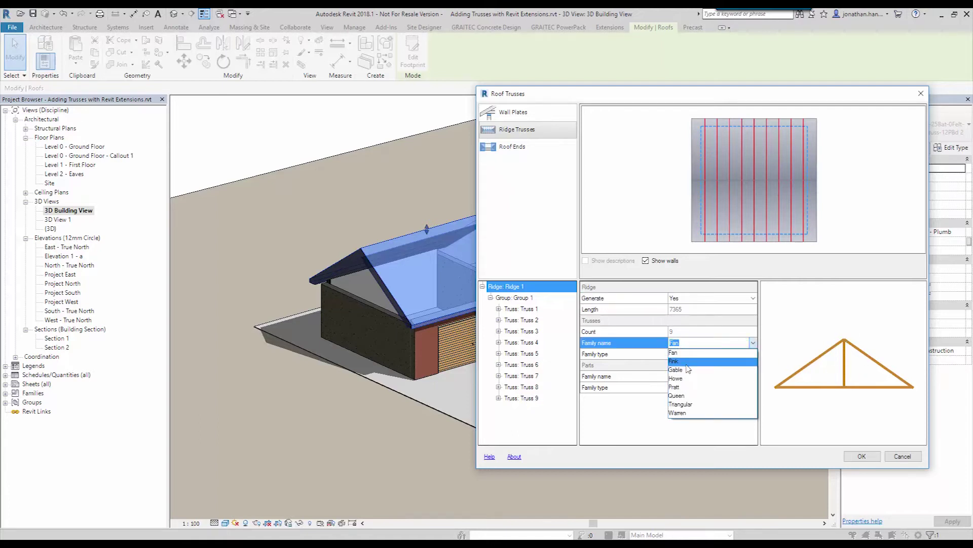
click(687, 361)
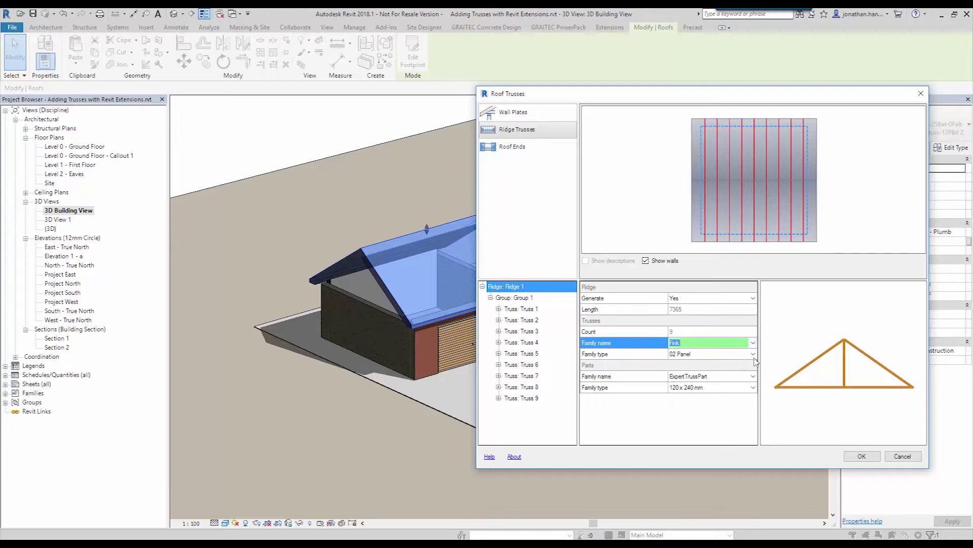
click(720, 355)
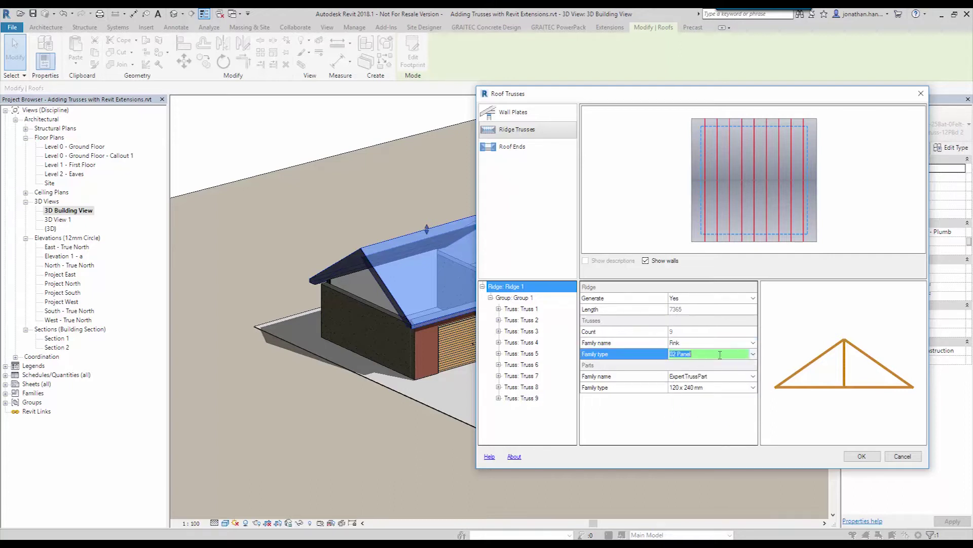
click(753, 355)
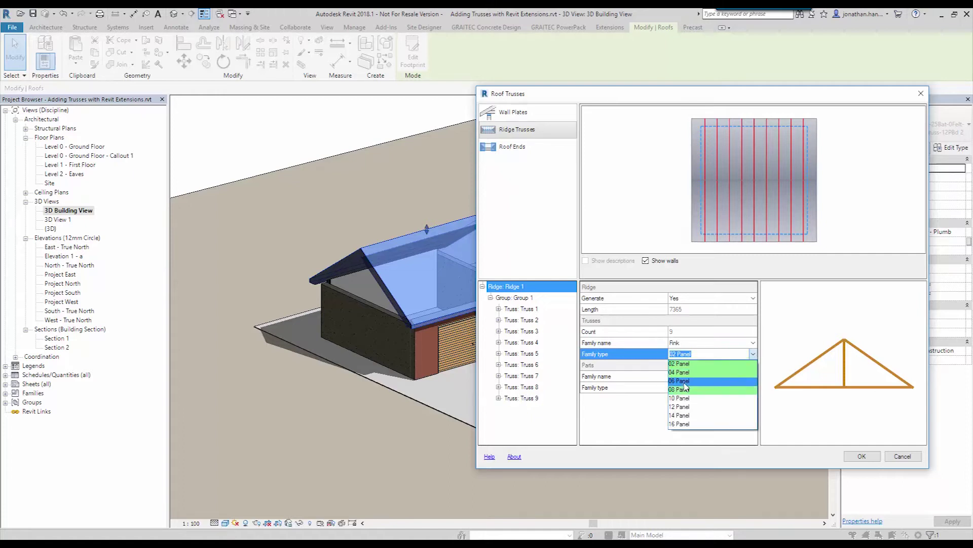
click(711, 376)
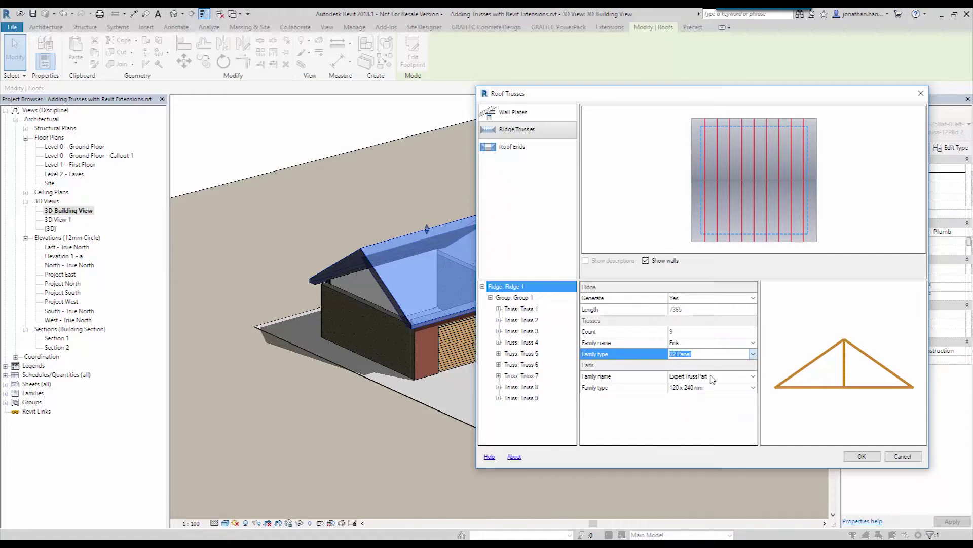
key(Down)
key(Down)
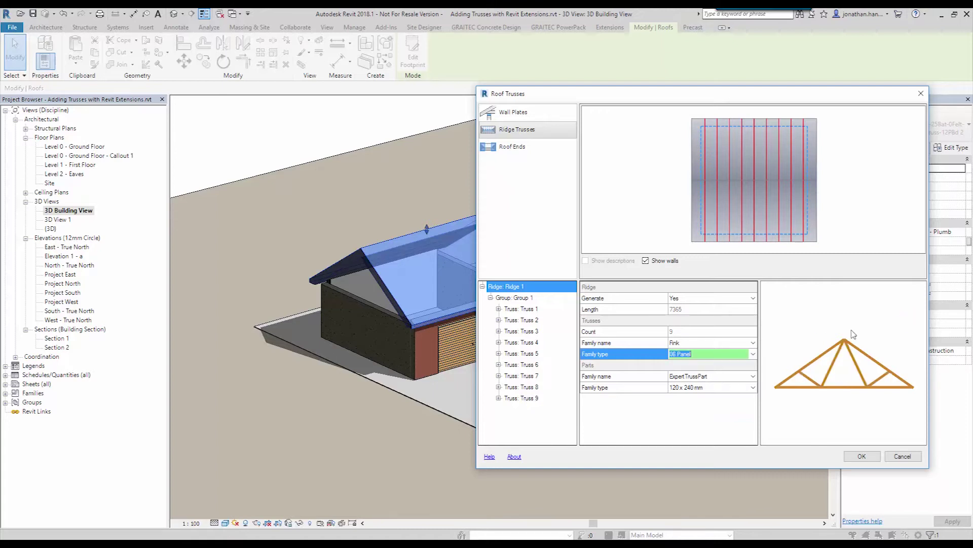
click(820, 398)
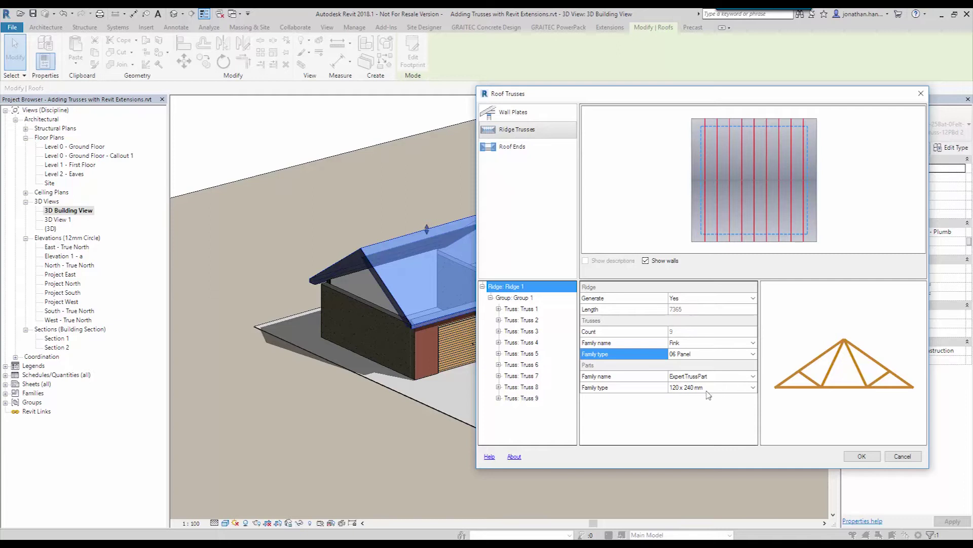
click(754, 388)
click(754, 388)
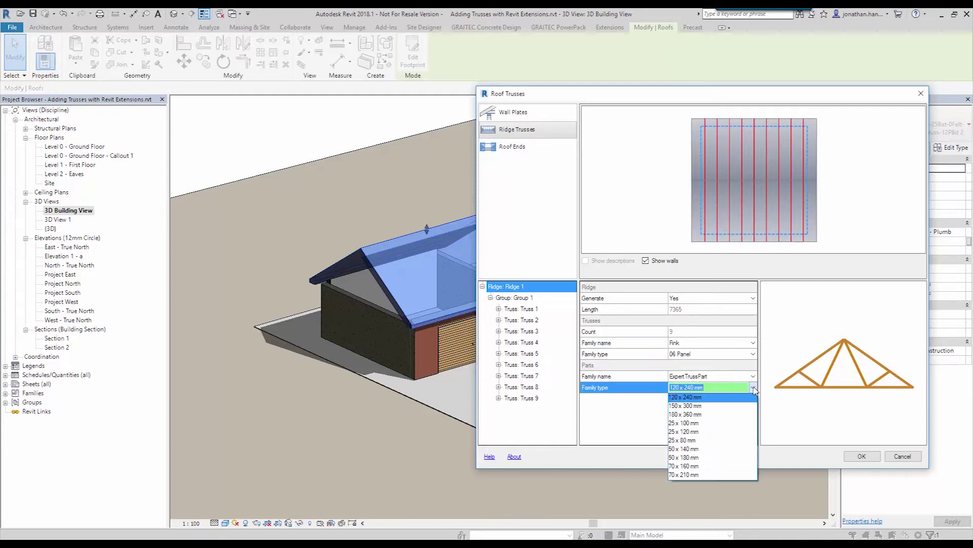
click(683, 449)
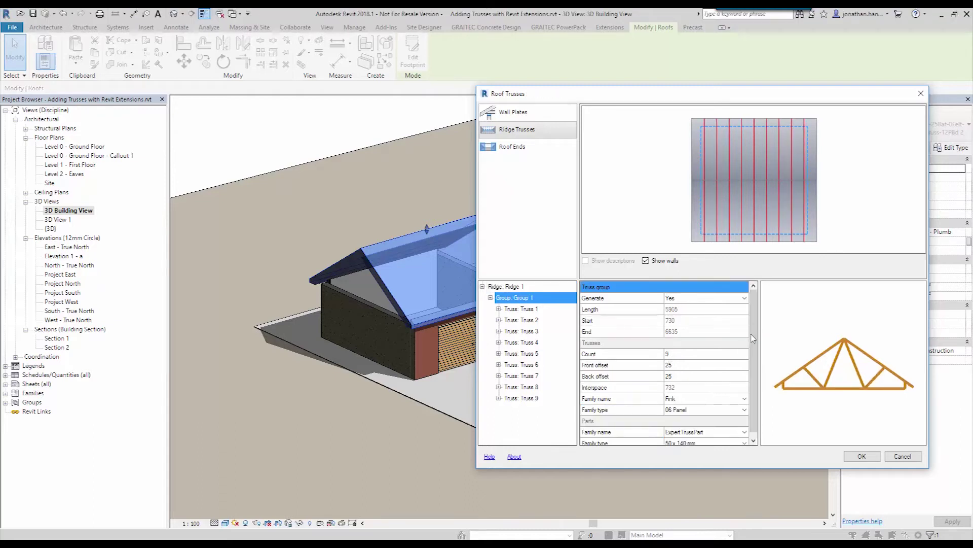
Clear the truss group's Front offset value.
drag(752, 346, 752, 354)
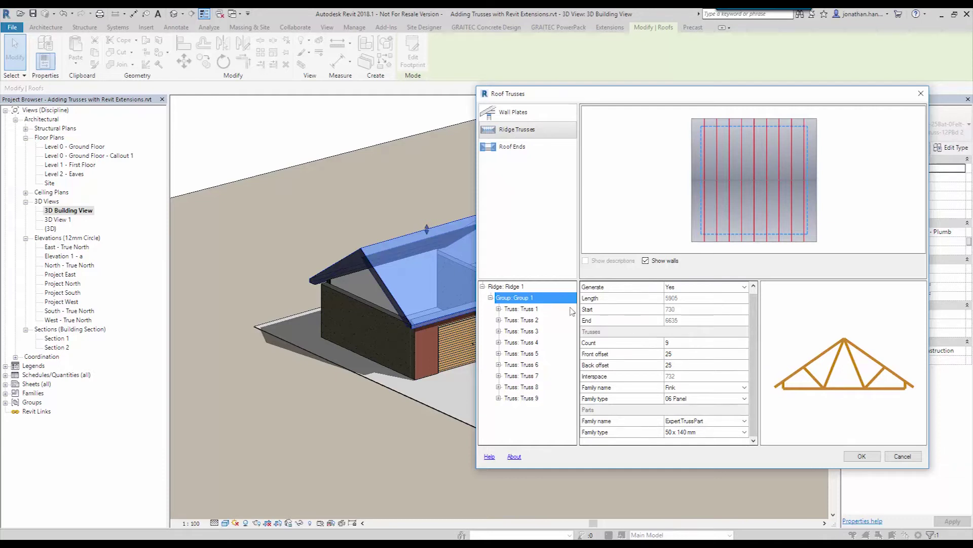
click(685, 353)
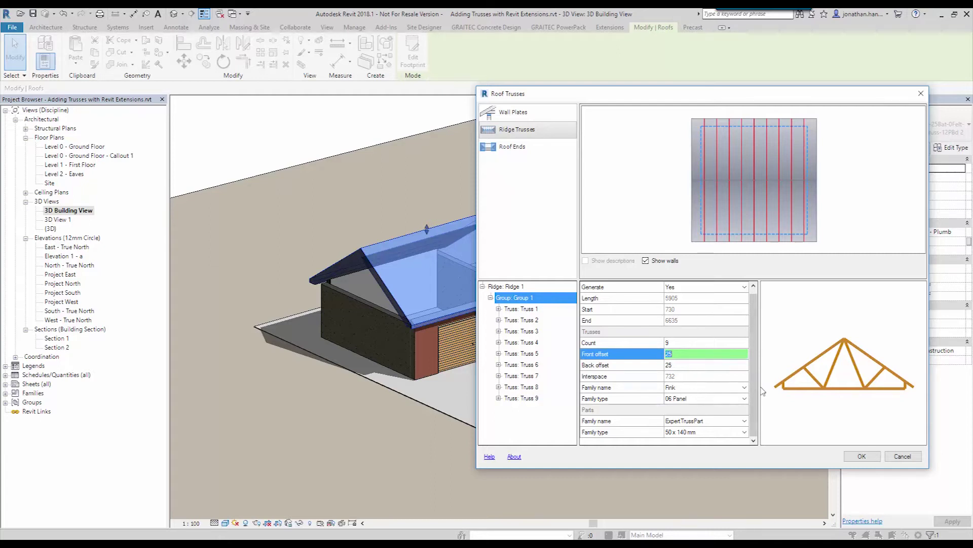
key(BackSpace)
Check the positions of Truss 1 through Truss 9.
click(527, 309)
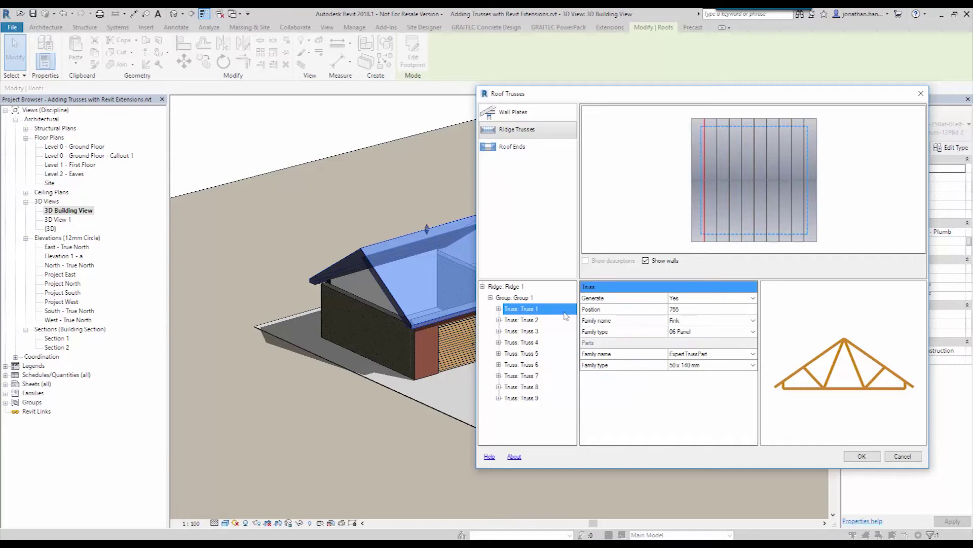
click(527, 320)
click(527, 331)
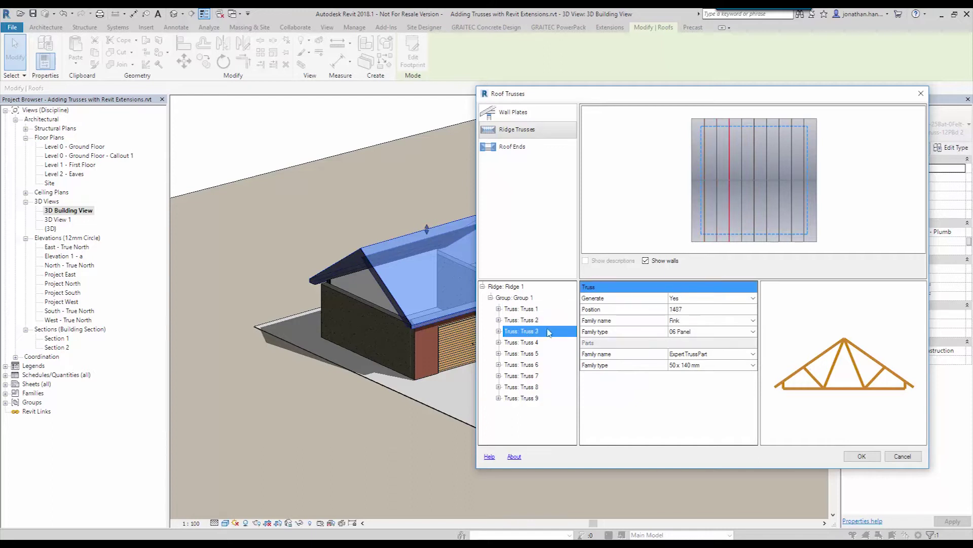
click(530, 343)
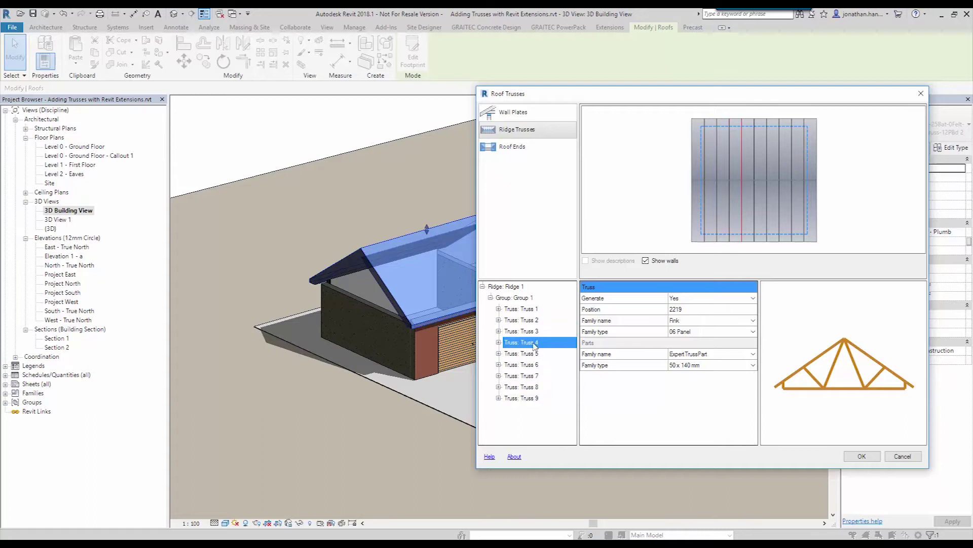
click(529, 353)
click(527, 365)
click(527, 376)
click(527, 386)
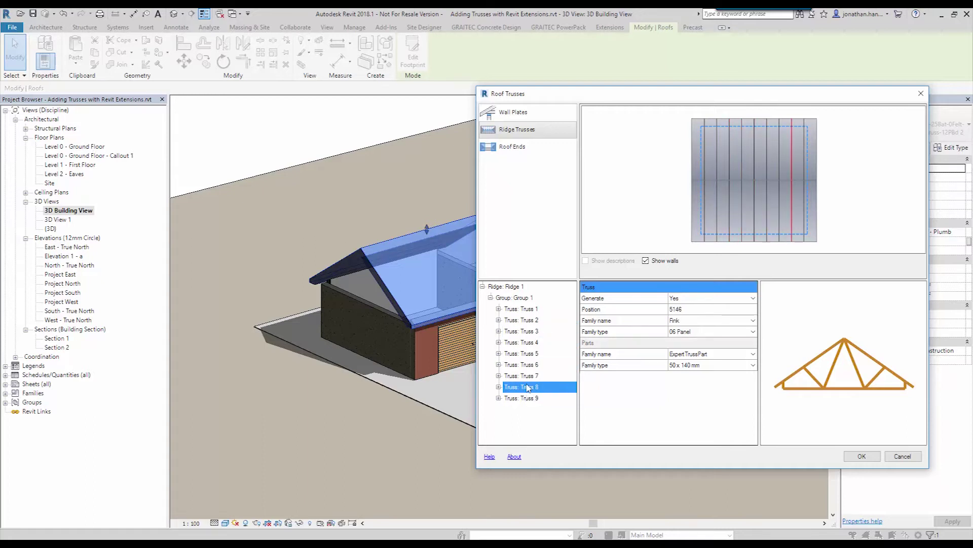
click(525, 398)
Expand Truss 1 and select its T0B0 chord member set.
click(498, 398)
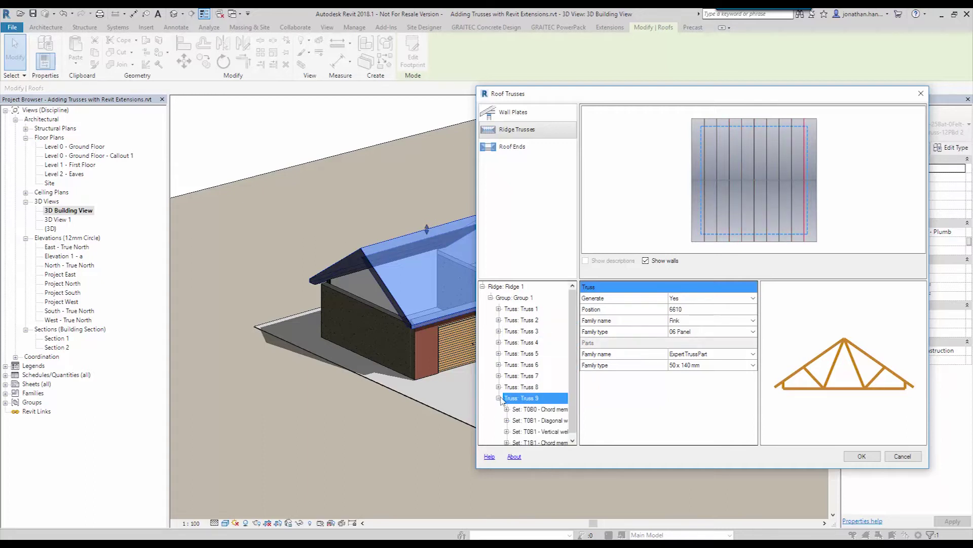
click(524, 309)
click(498, 308)
click(532, 321)
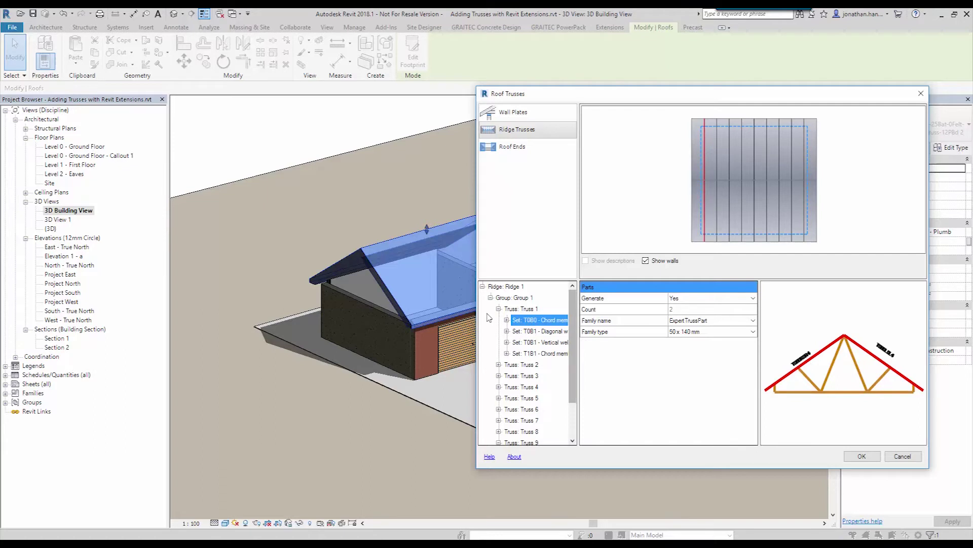
Inspect Truss 1's chord set and its two top chord parts.
click(540, 332)
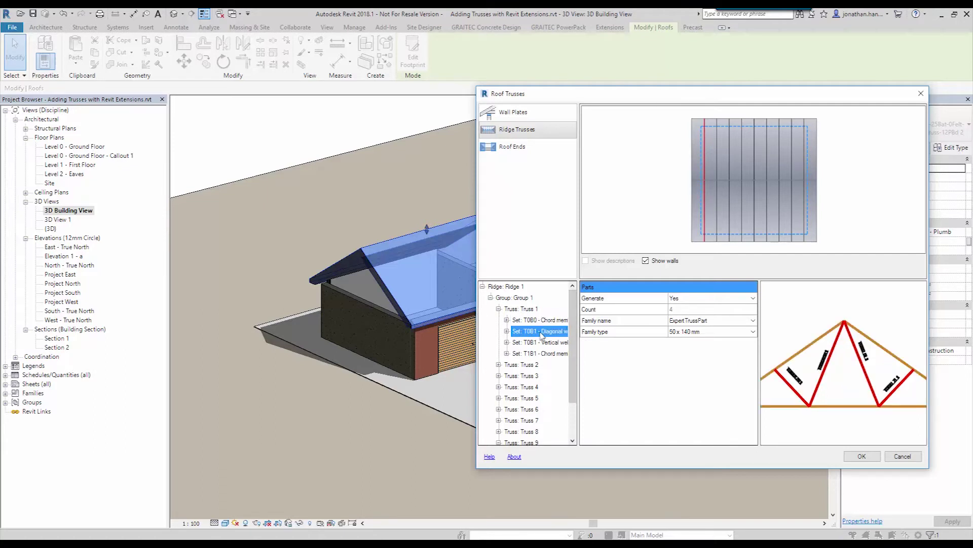
click(506, 320)
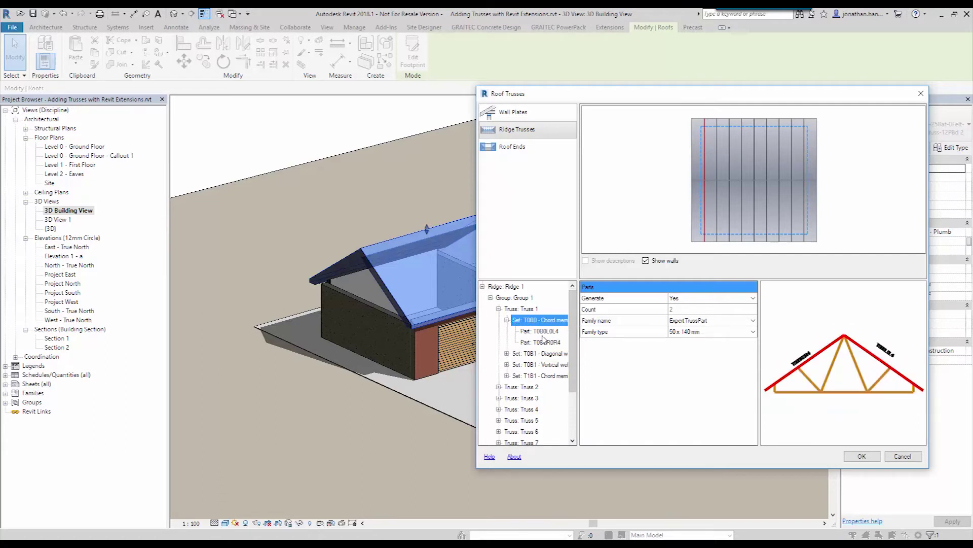
click(542, 331)
click(545, 342)
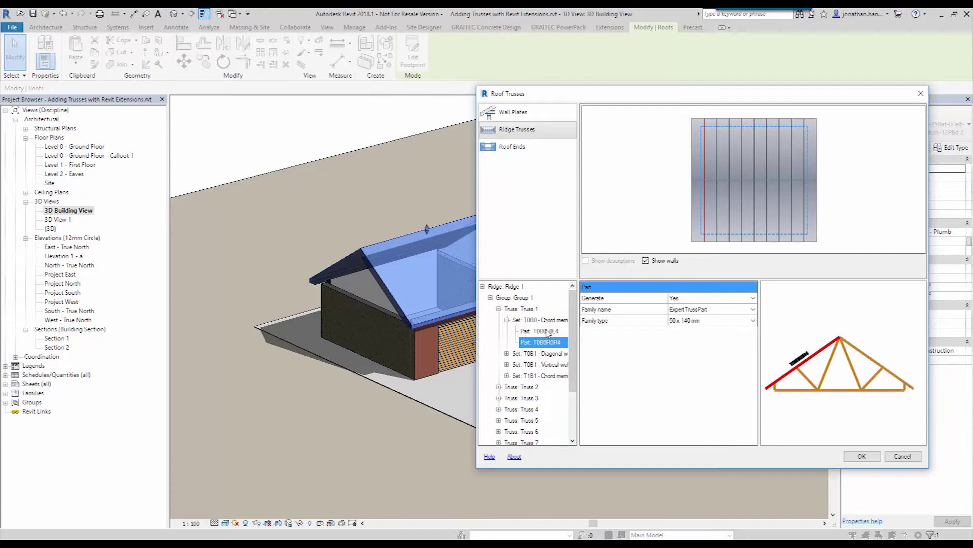
click(548, 332)
click(550, 321)
Review Truss 1's diagonal web parts, vertical web set and bottom chord set.
click(550, 354)
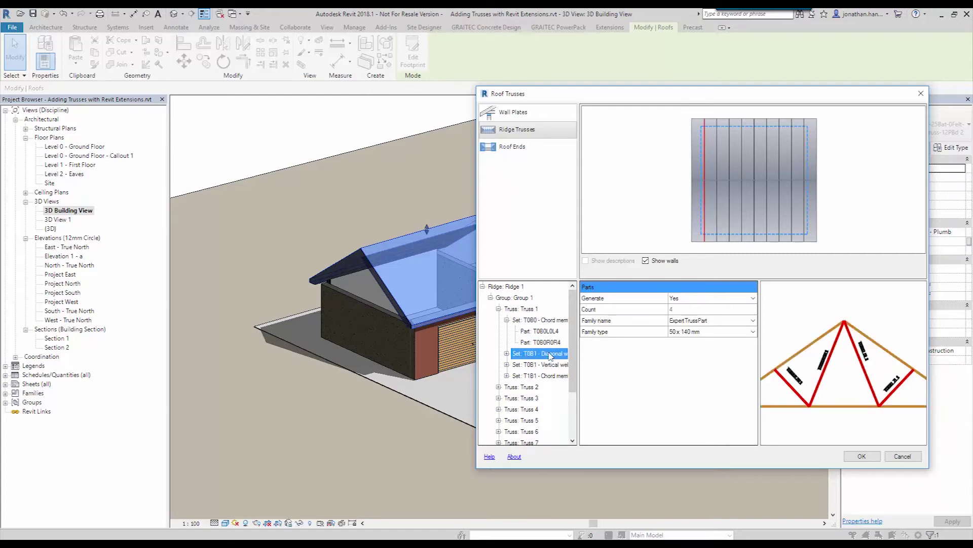
click(506, 354)
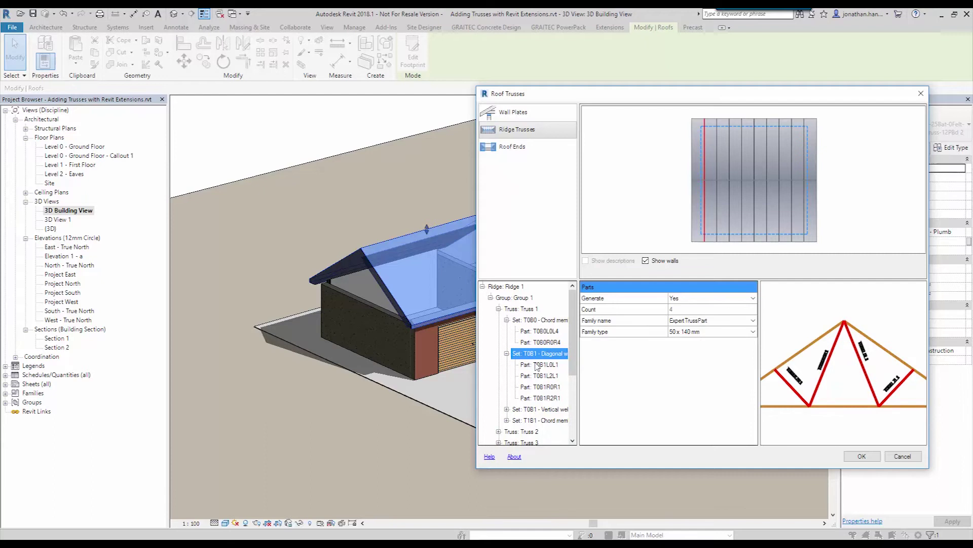
click(540, 365)
click(542, 376)
click(545, 387)
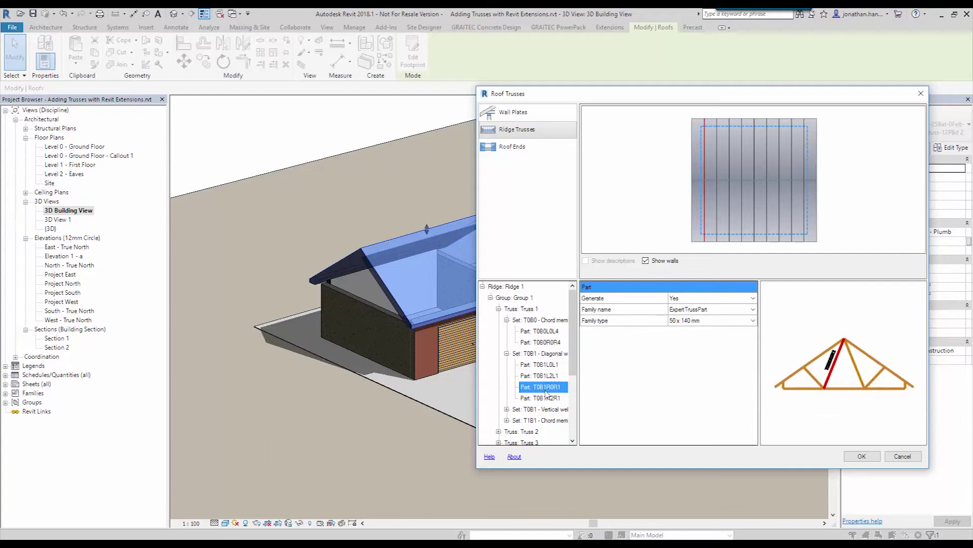
click(552, 398)
click(549, 410)
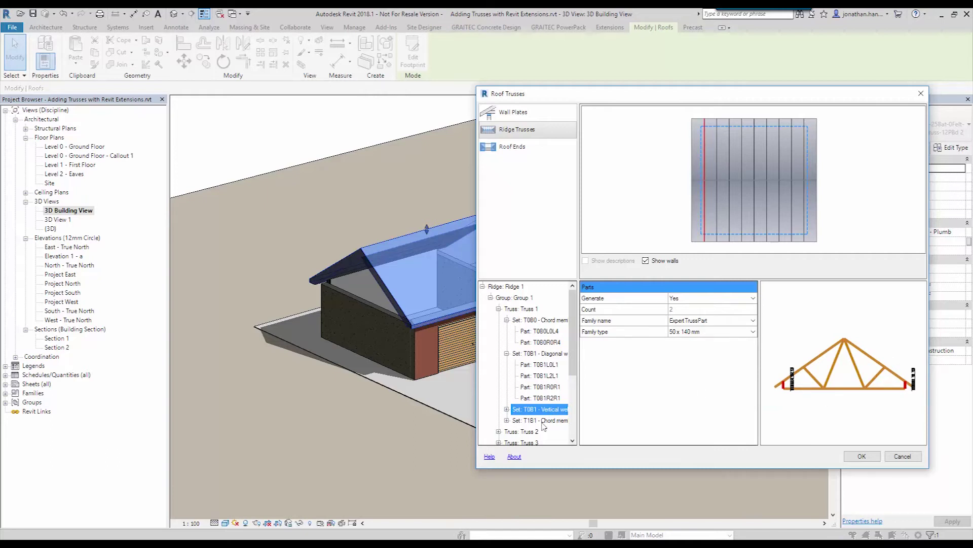
click(546, 421)
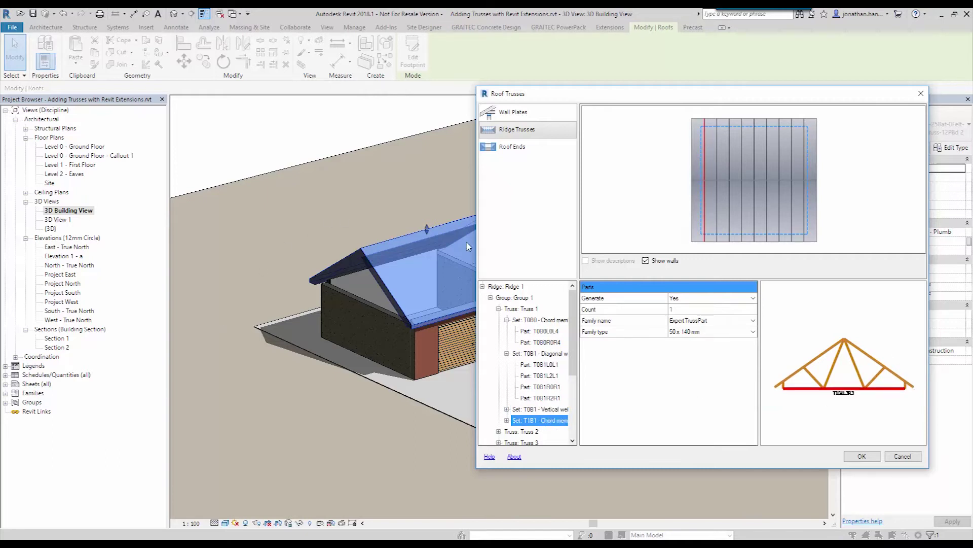
Collapse the truss tree back to Ridge 1 and show the Roof Ends settings.
double_click(499, 298)
double_click(499, 300)
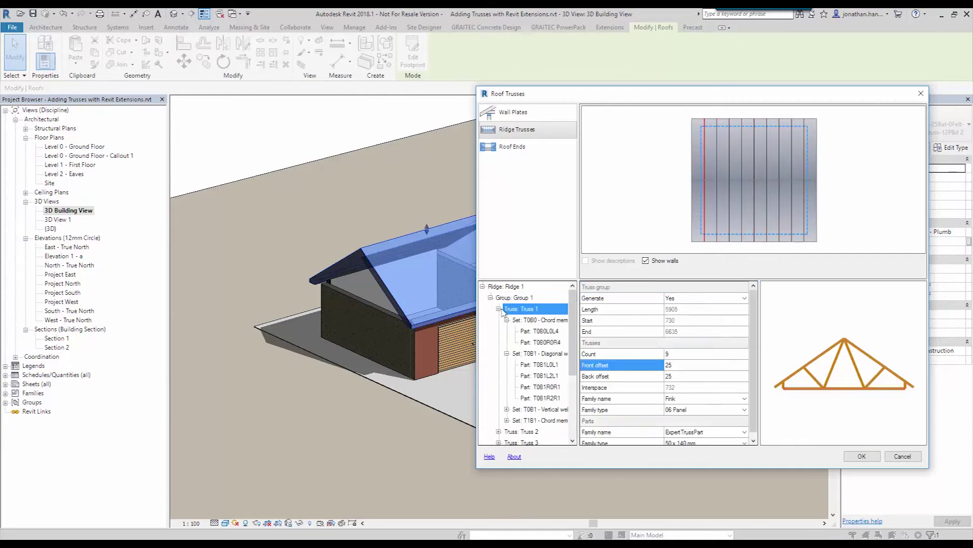
double_click(506, 310)
double_click(504, 397)
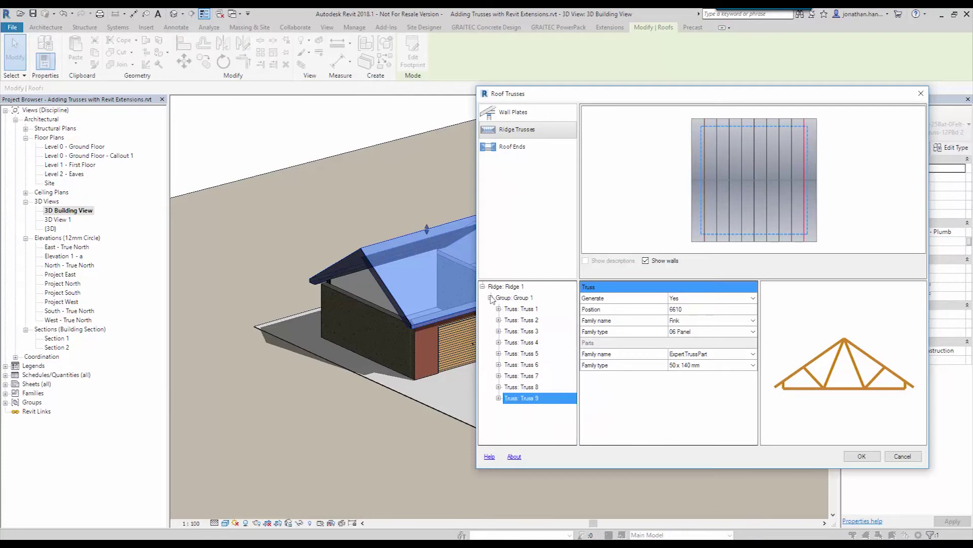
double_click(499, 298)
double_click(510, 287)
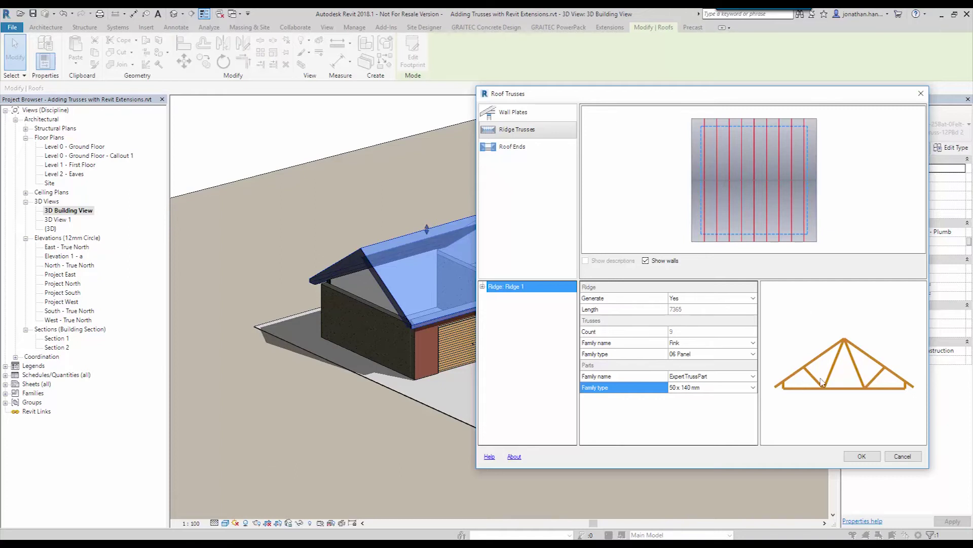
click(512, 146)
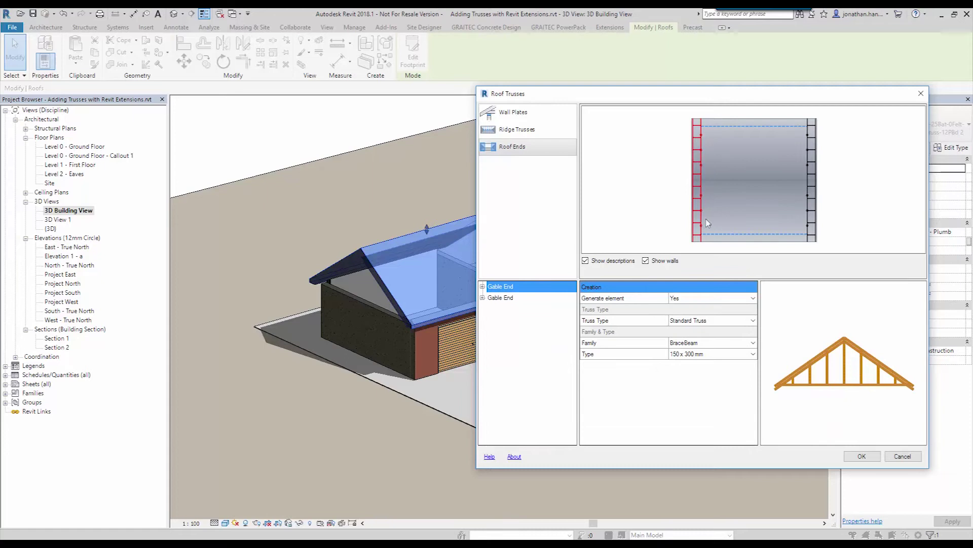
Expand the first Gable End, change its members to 50 x 140 mm, and show its Ladder settings.
click(483, 287)
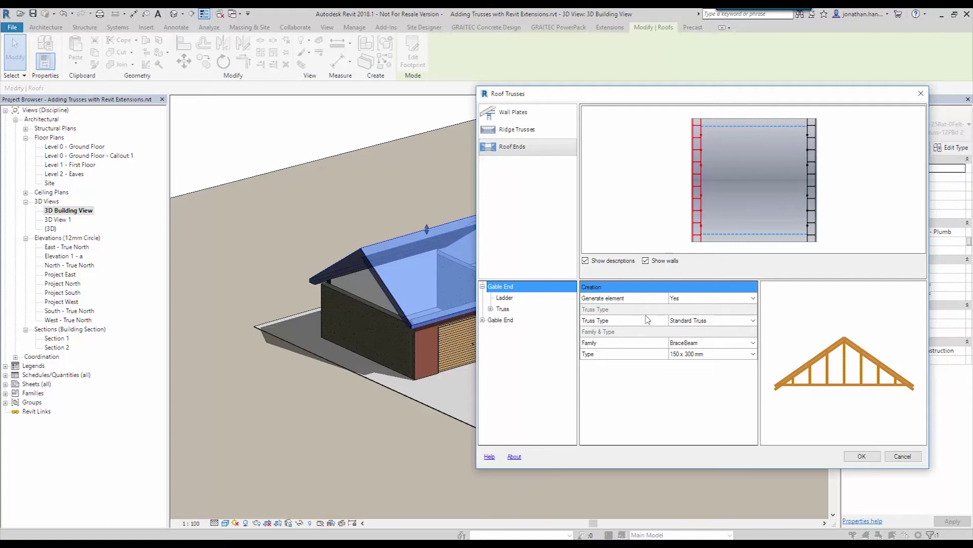
click(753, 357)
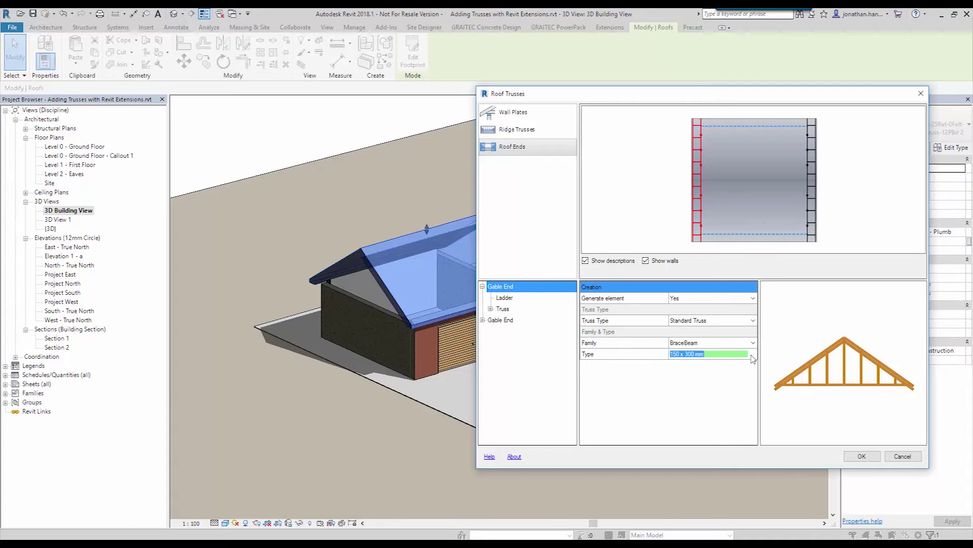
click(753, 354)
click(697, 416)
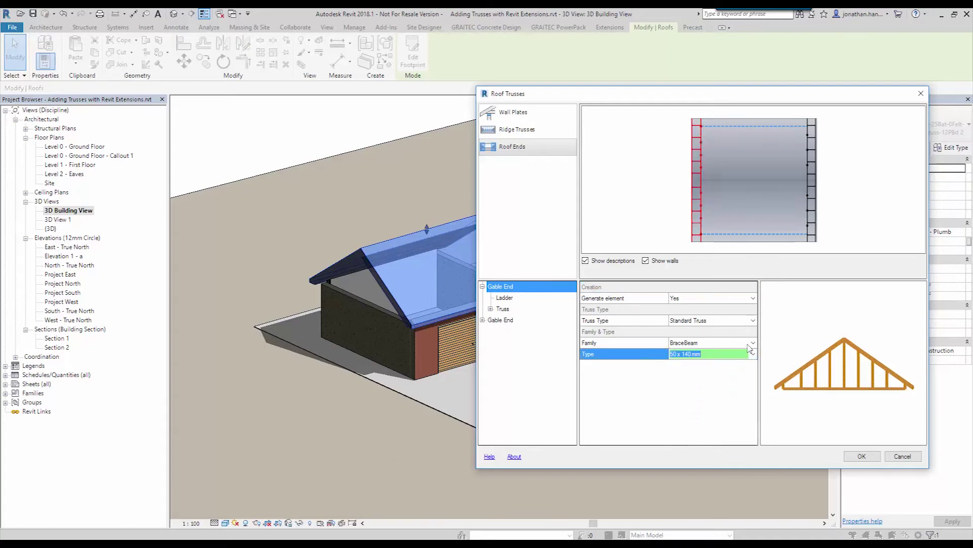
click(510, 301)
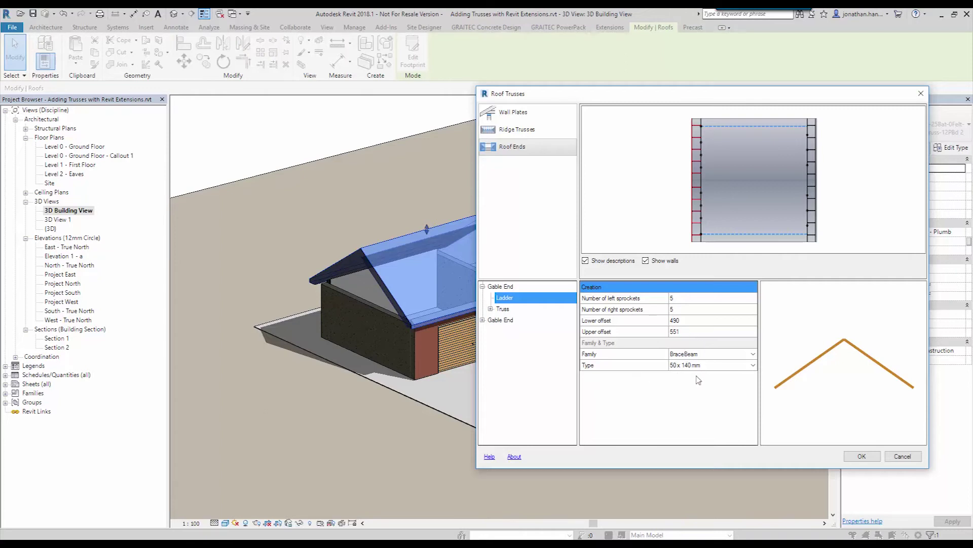
Review the first gable end's Truss, Webs and Chords, then display the second Gable End.
click(499, 309)
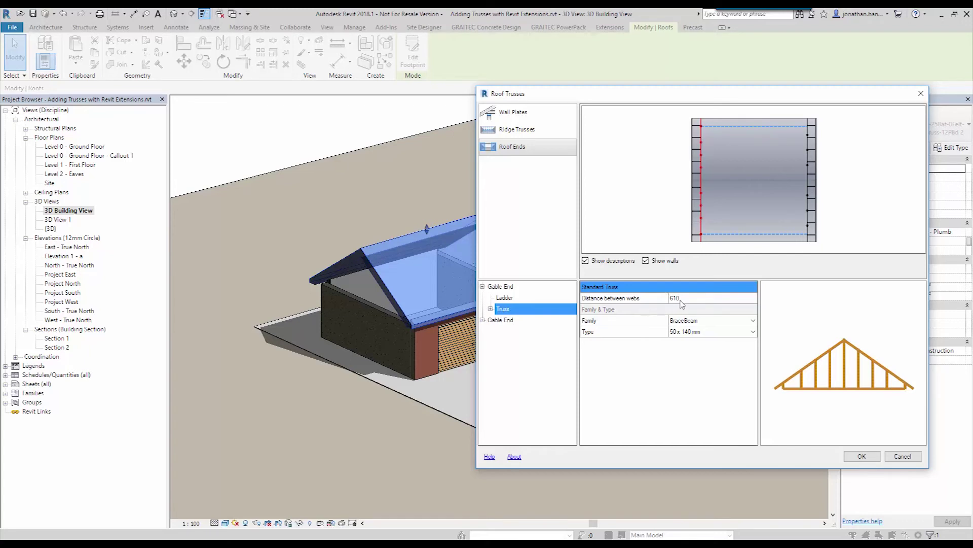
click(754, 335)
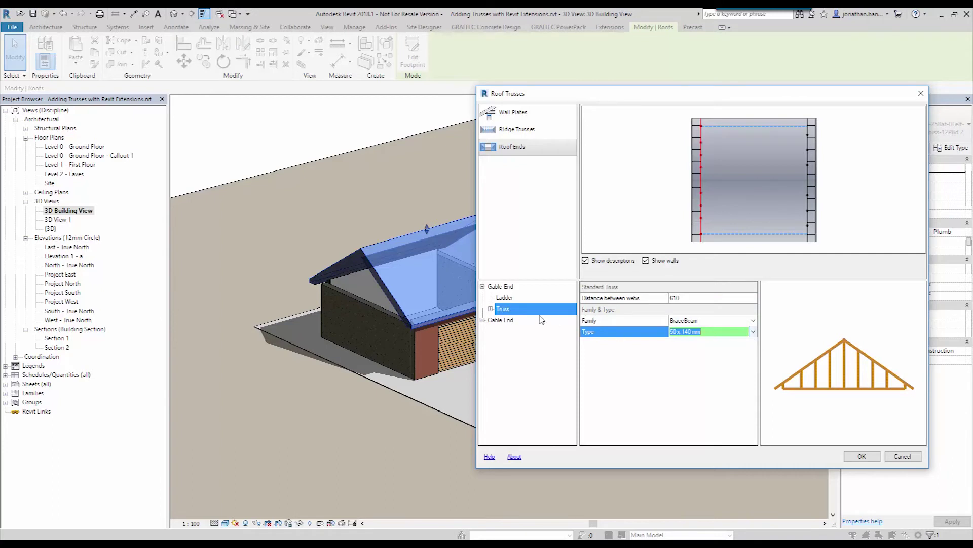
click(490, 309)
click(513, 321)
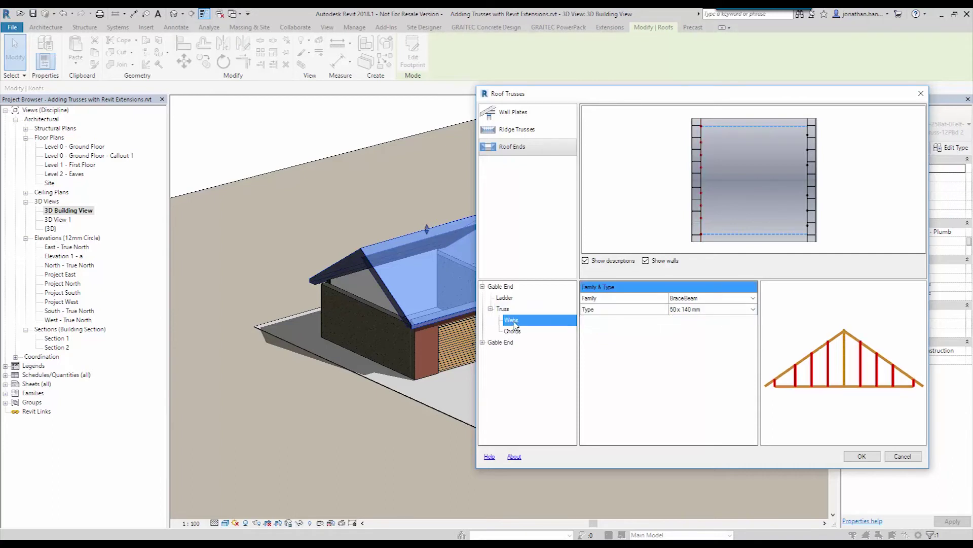
click(519, 332)
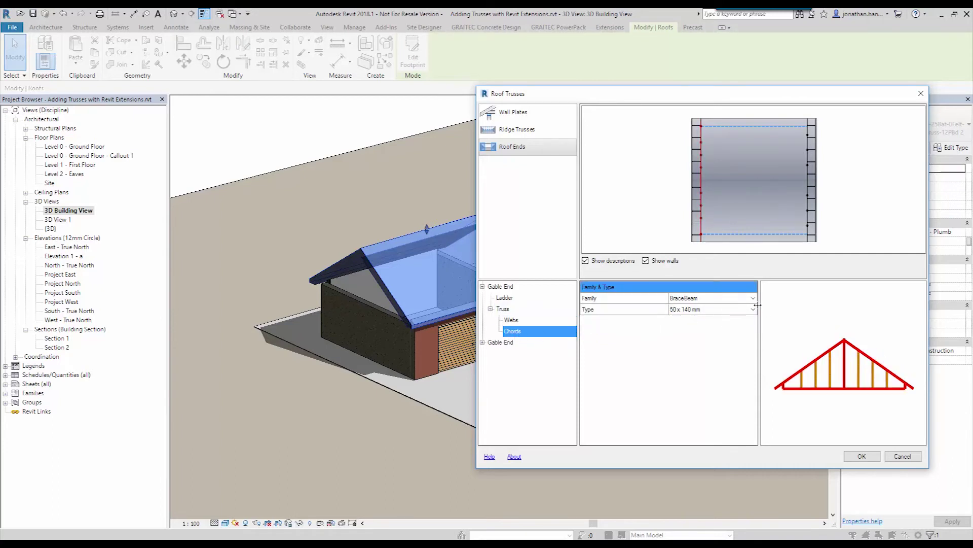
click(485, 343)
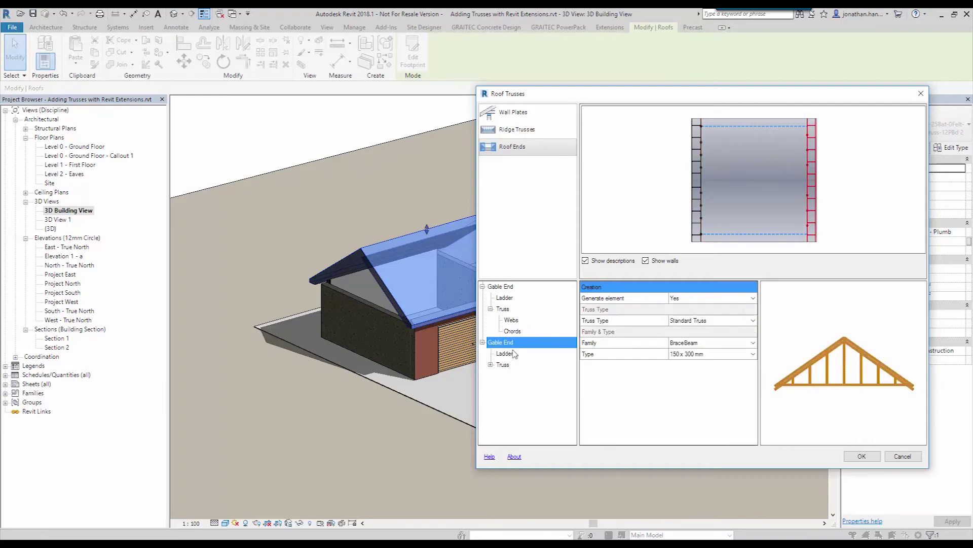
Set the second gable end's members to 50 x 140 mm and review its Ladder, Truss, Webs and Chords.
click(753, 355)
click(753, 355)
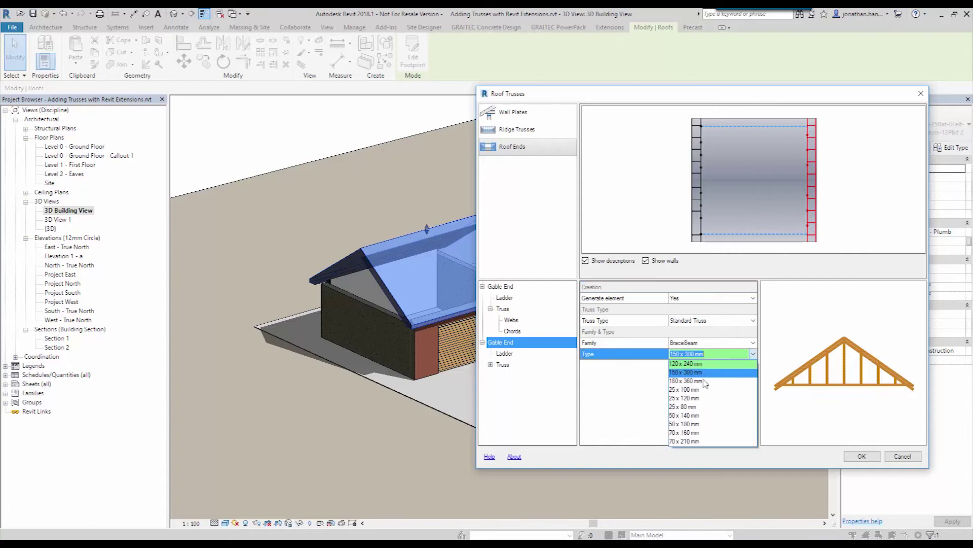
click(688, 415)
click(513, 355)
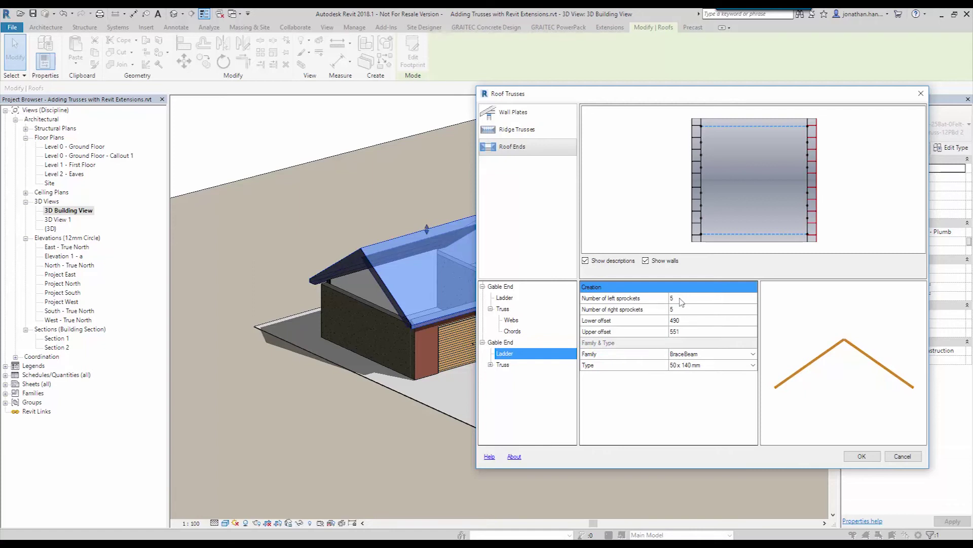
click(490, 364)
click(502, 364)
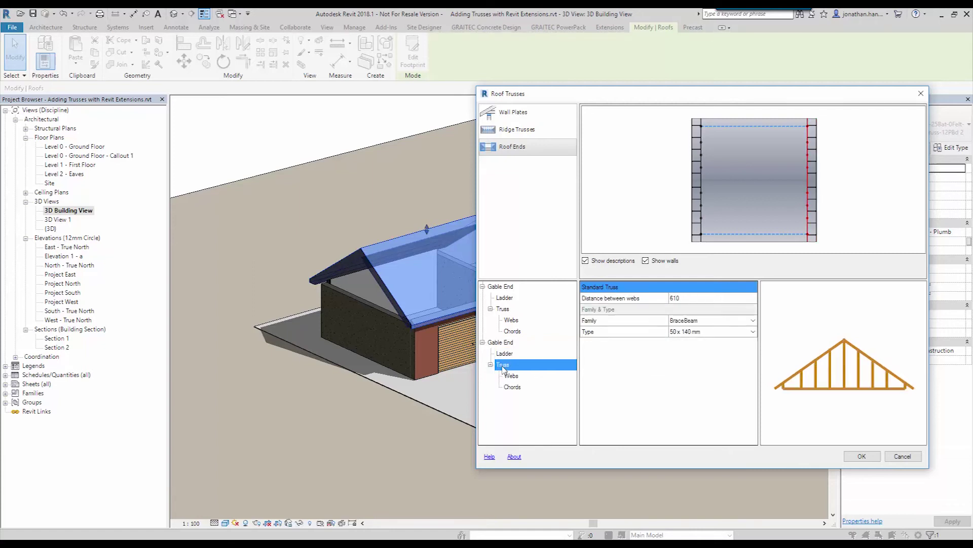
click(513, 387)
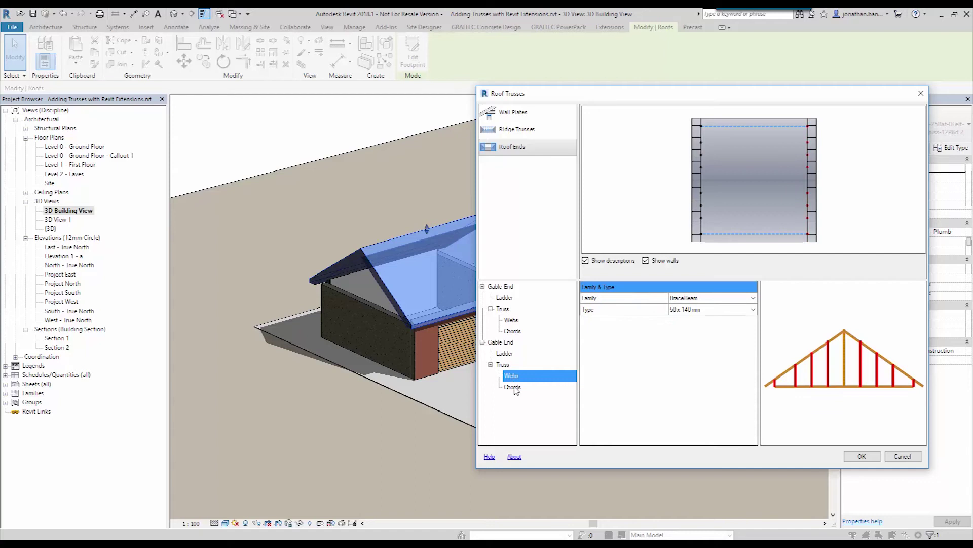
click(513, 376)
click(503, 364)
click(505, 354)
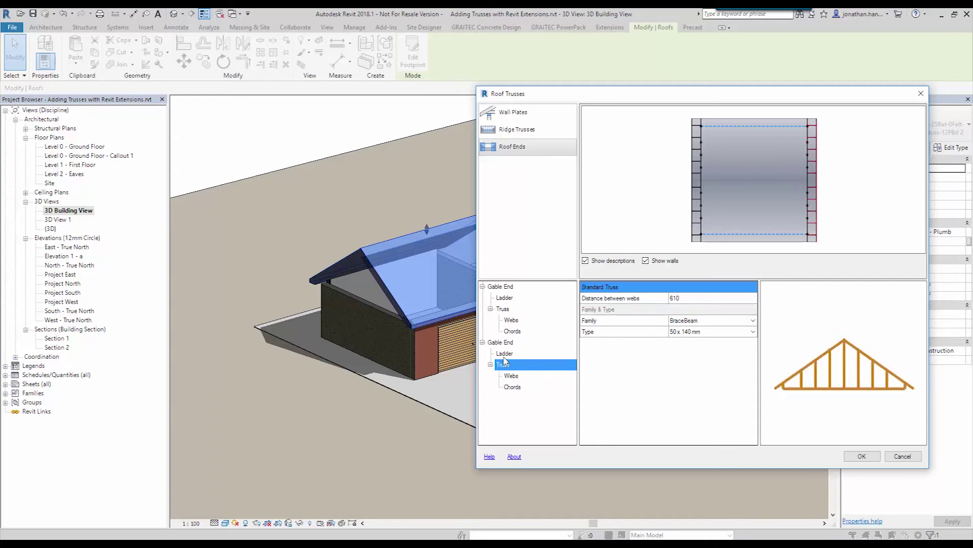
Recheck the first gable end's Chords, Webs, Truss and Ladder, then the Wall Plates and Ridge Trusses.
click(510, 330)
click(511, 319)
click(503, 308)
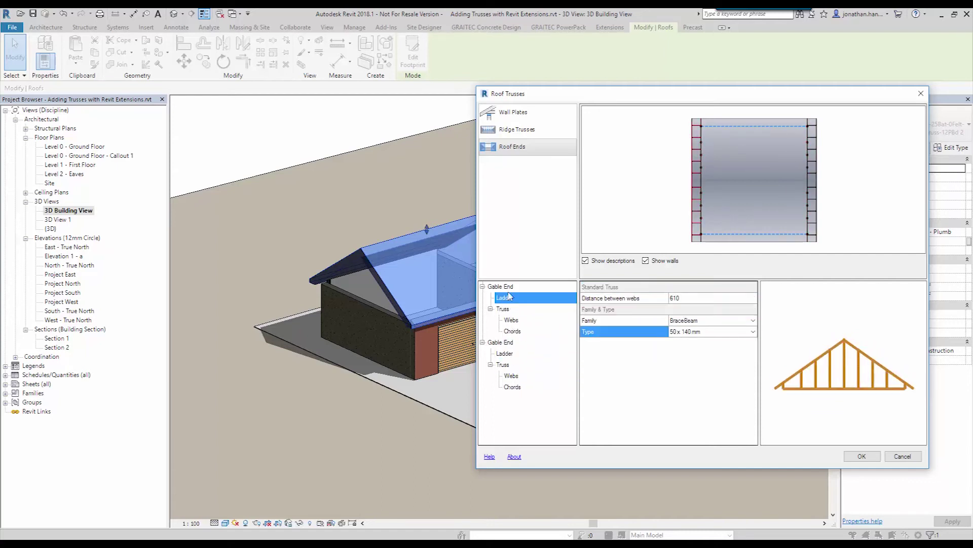
click(505, 297)
click(511, 112)
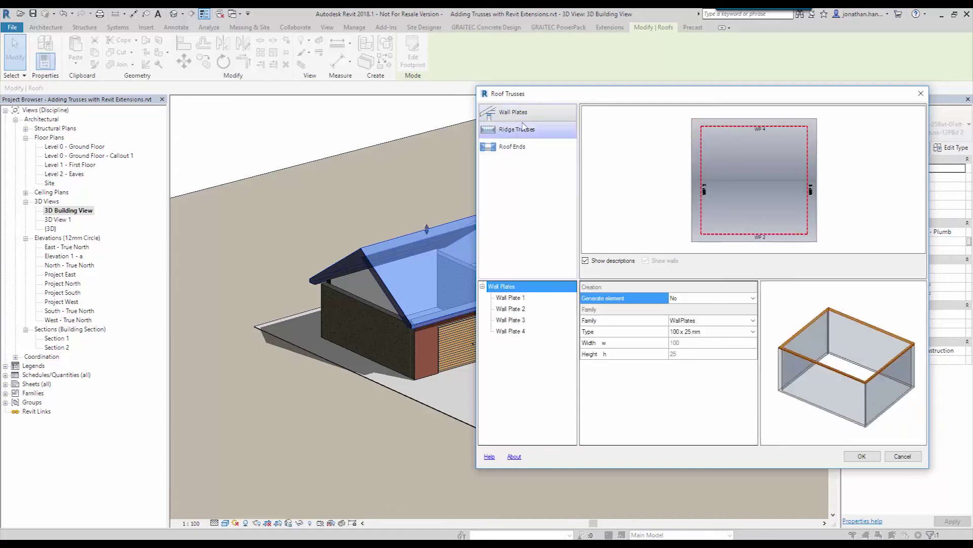
click(527, 129)
click(528, 147)
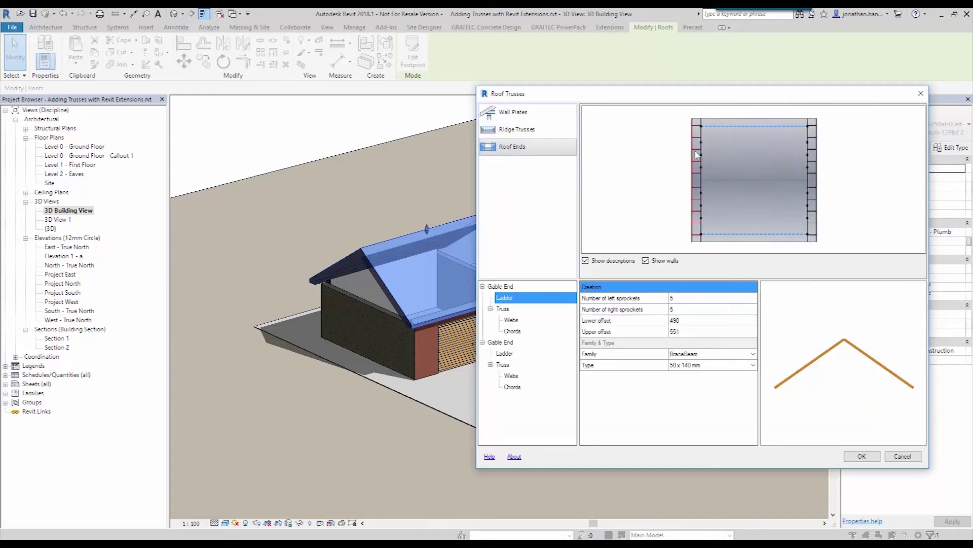
Accept the Roof Trusses settings to generate the trusses and dismiss the 20 off-axis beam warnings.
click(868, 458)
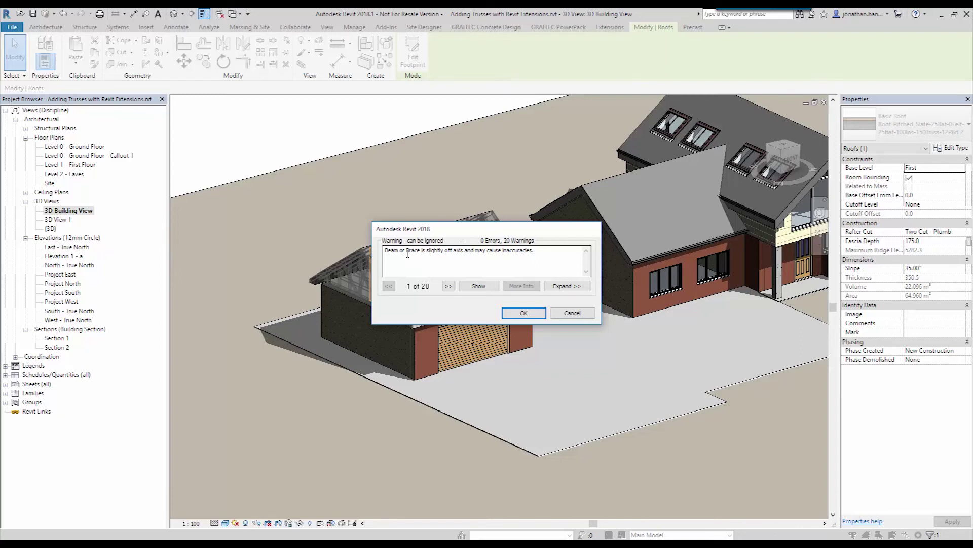
click(507, 315)
Hide the garage roof in the 3D view.
key(Escape)
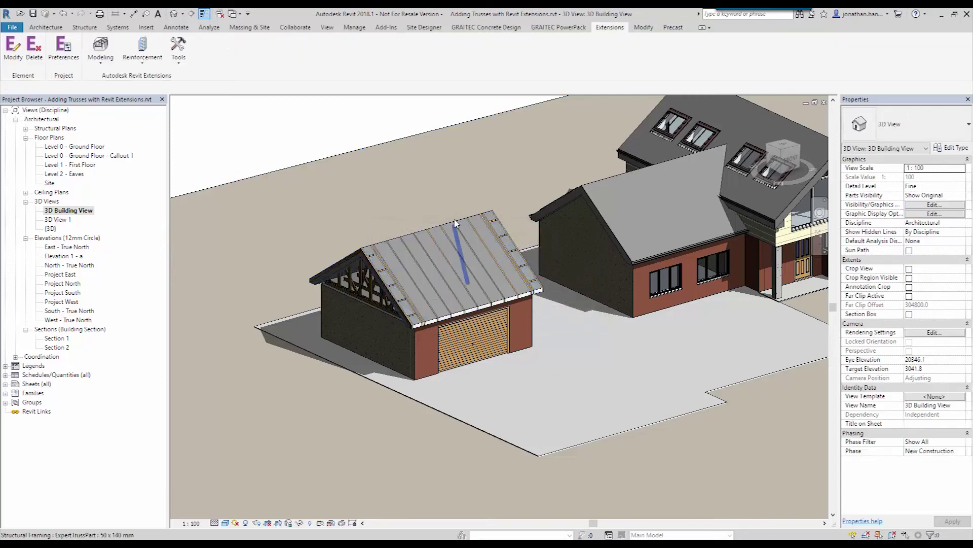
scroll(405, 234, up, 4)
click(409, 235)
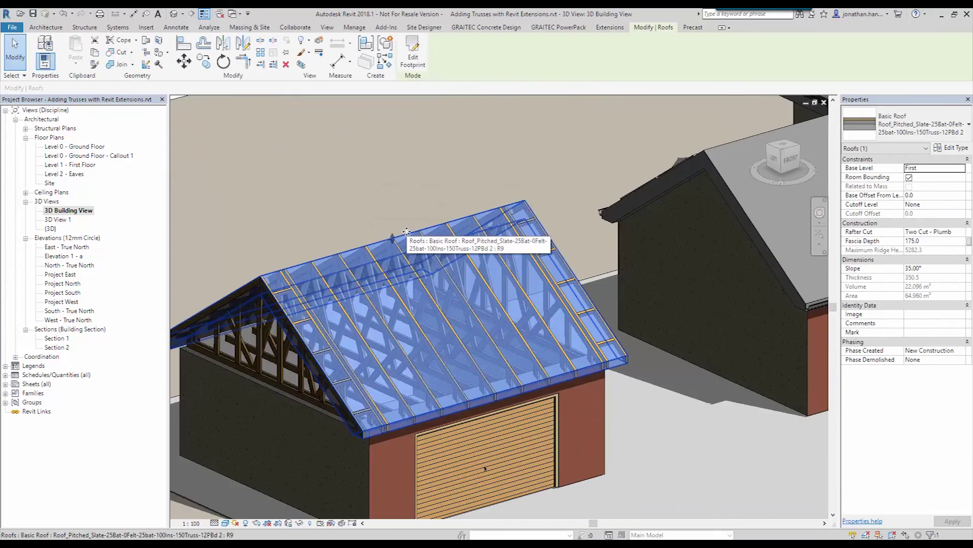
right_click(408, 235)
mouse_move(467, 278)
click(538, 279)
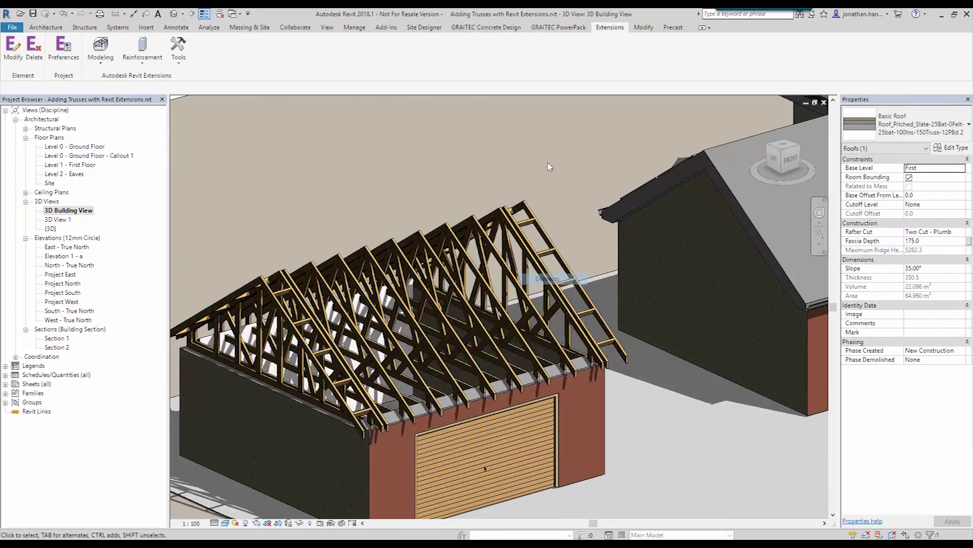
Turn off shadows and orbit in close to the trusses over the garage-door wall.
shift+middle_drag(540, 151, 525, 262)
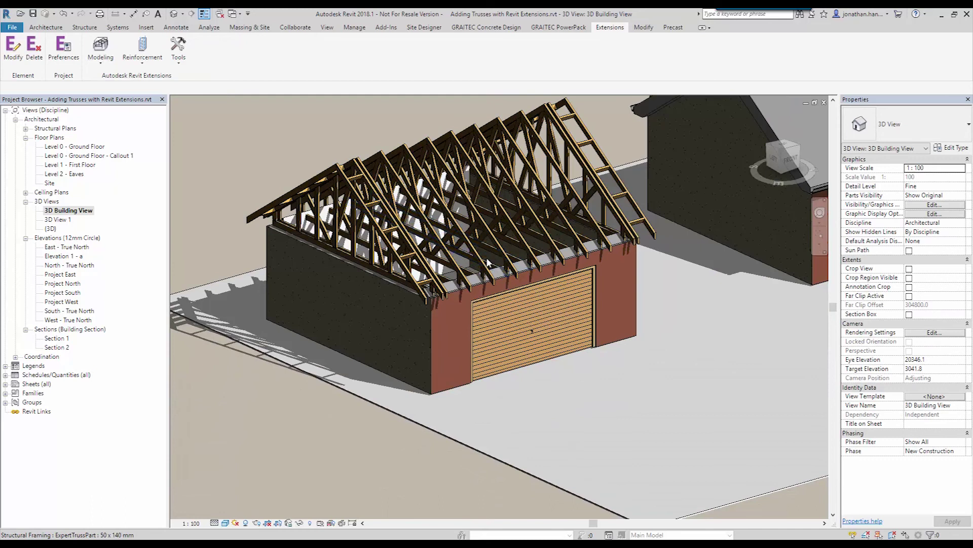
click(246, 523)
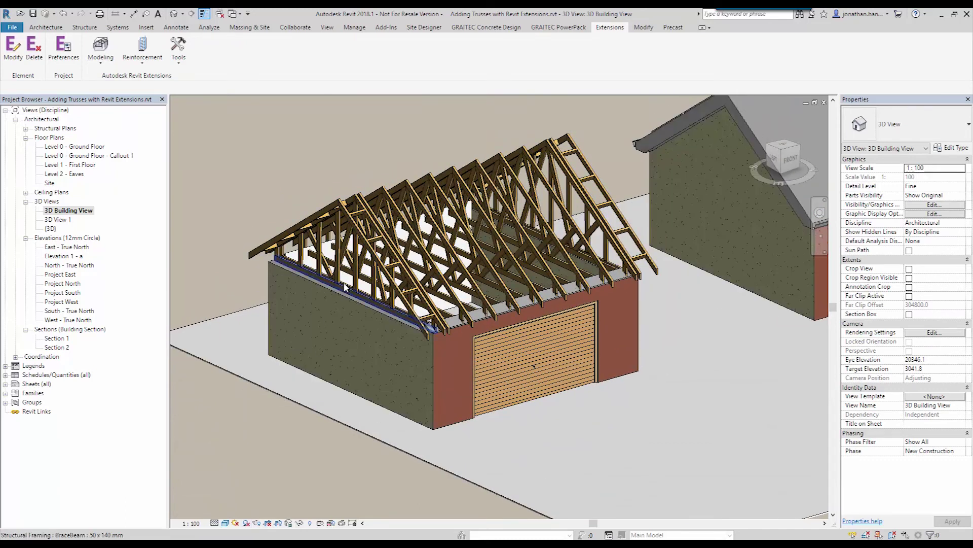
shift+middle_drag(342, 282, 282, 293)
scroll(282, 293, up, 5)
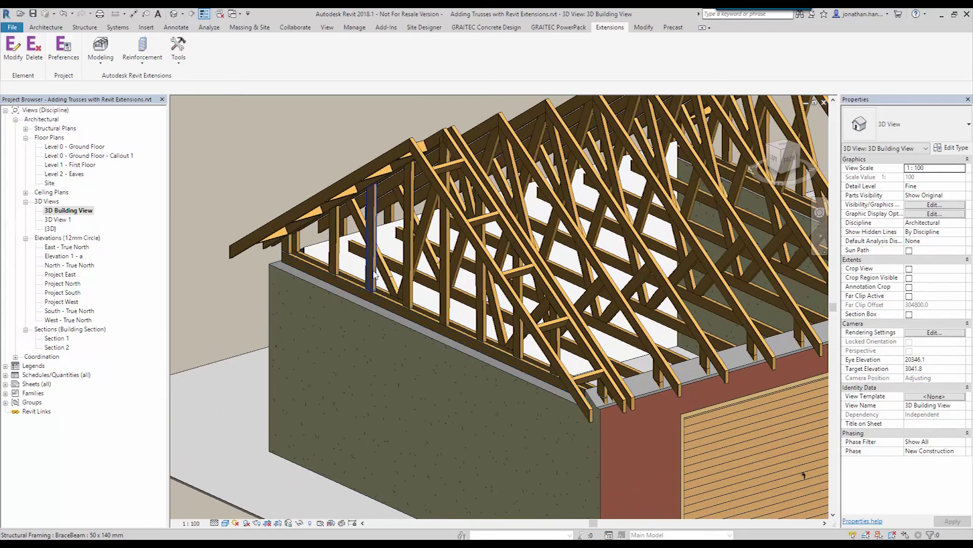
scroll(375, 274, down, 3)
shift+middle_drag(376, 274, 562, 388)
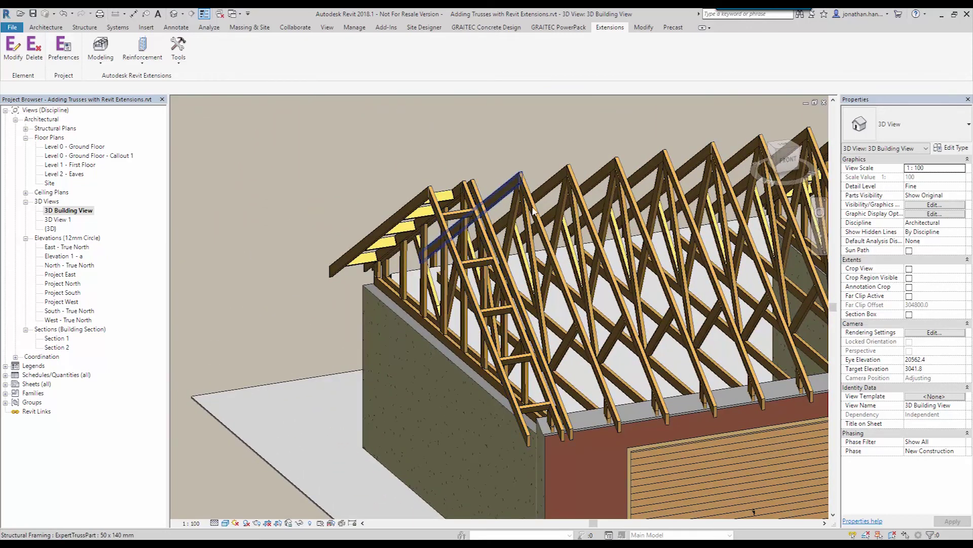
shift+middle_drag(608, 237, 532, 349)
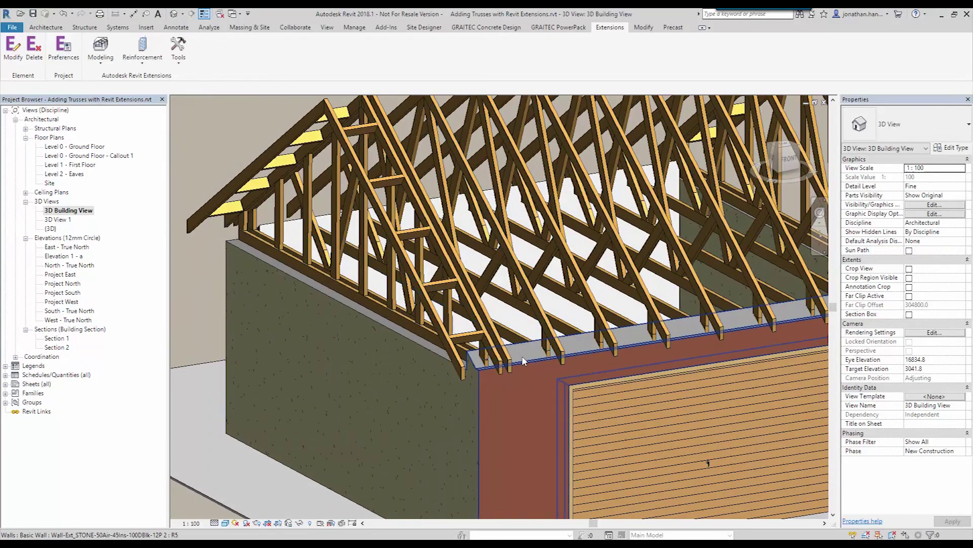
Unhide the garage roof using Reveal Hidden Elements.
click(527, 355)
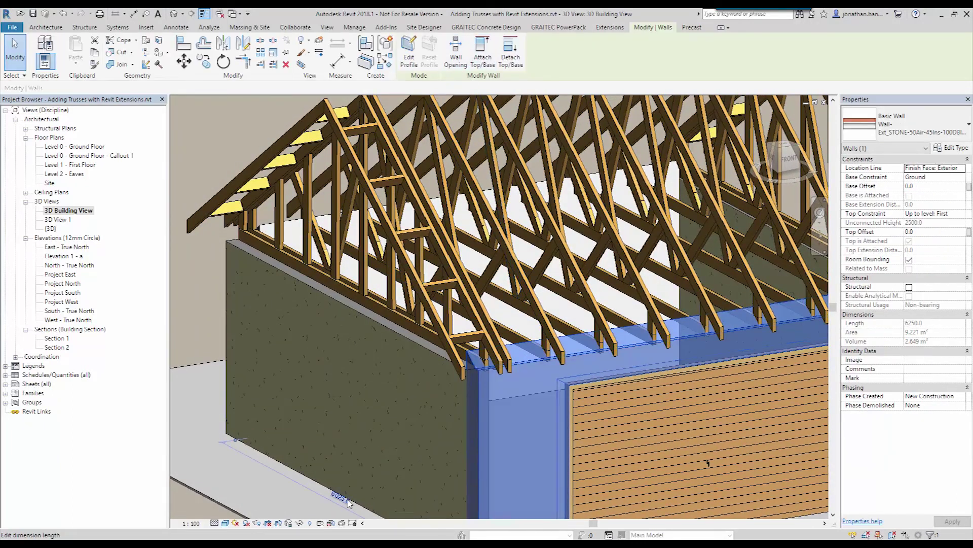
key(Escape)
click(310, 524)
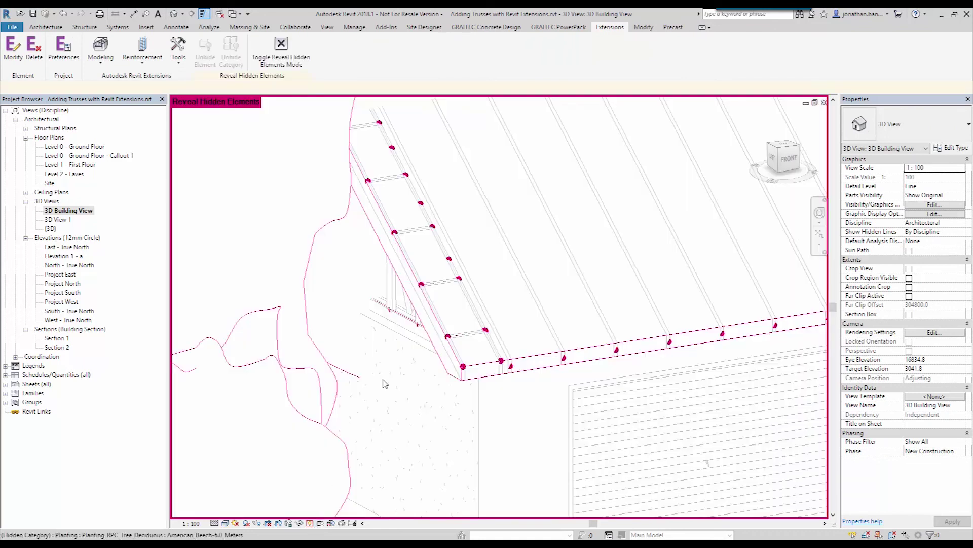
click(453, 100)
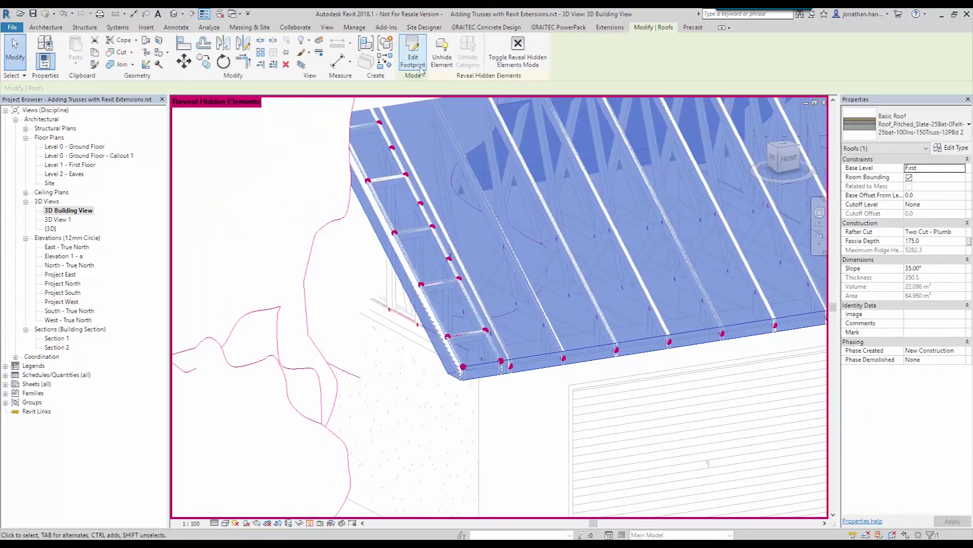
click(449, 59)
click(310, 523)
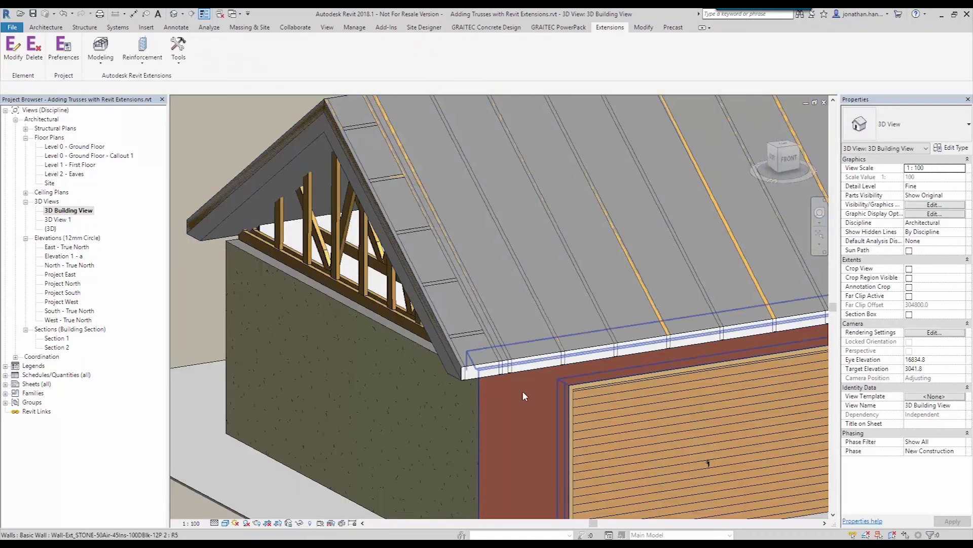
Detach the wall beside the garage door from the roof.
shift+middle_drag(522, 388, 574, 317)
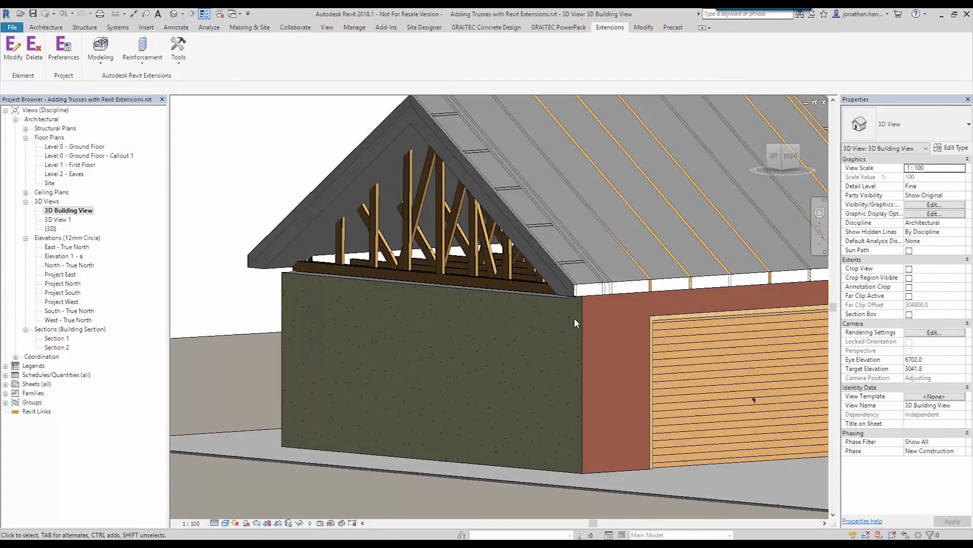
click(582, 305)
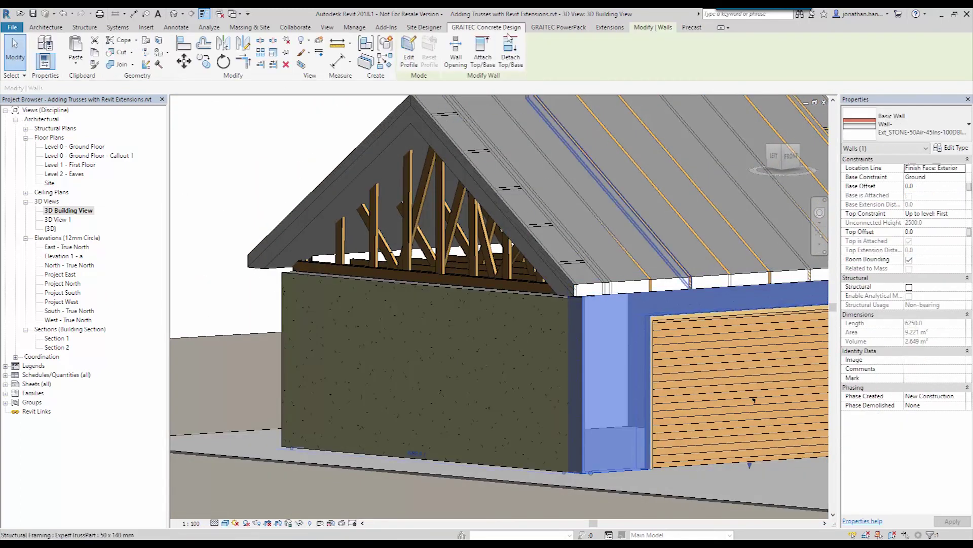
click(511, 56)
click(552, 281)
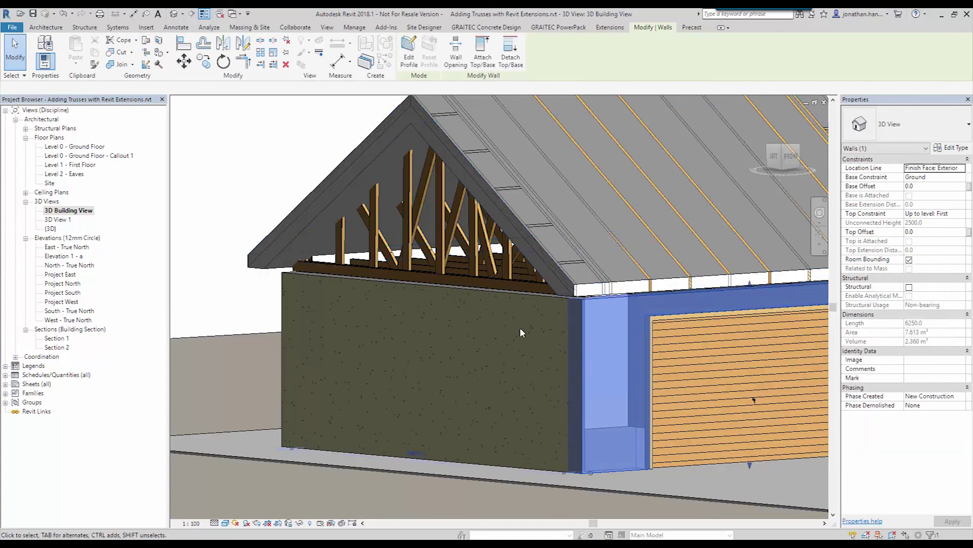
key(Escape)
Detach the dark wall under the eave on the other side from the roof.
shift+middle_drag(320, 249, 516, 267)
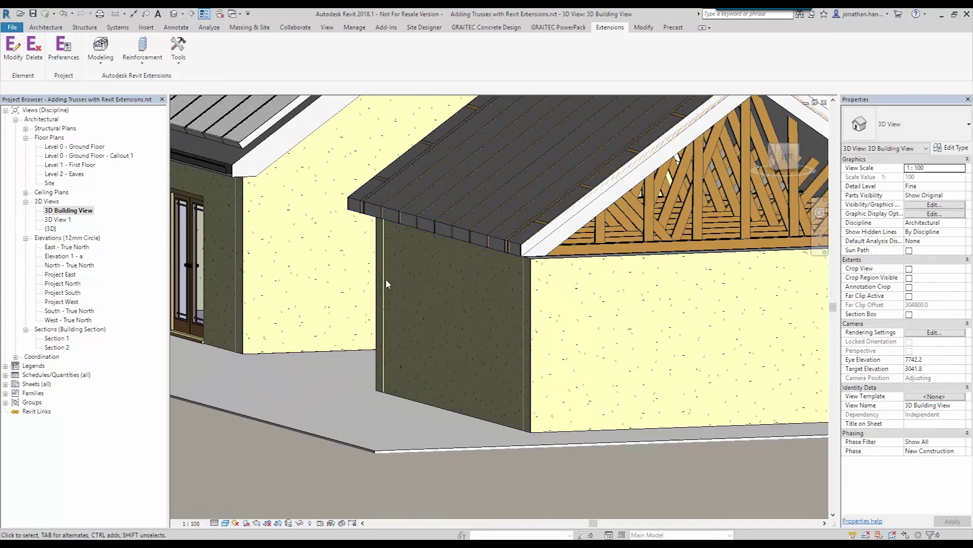
shift+middle_drag(516, 332, 572, 249)
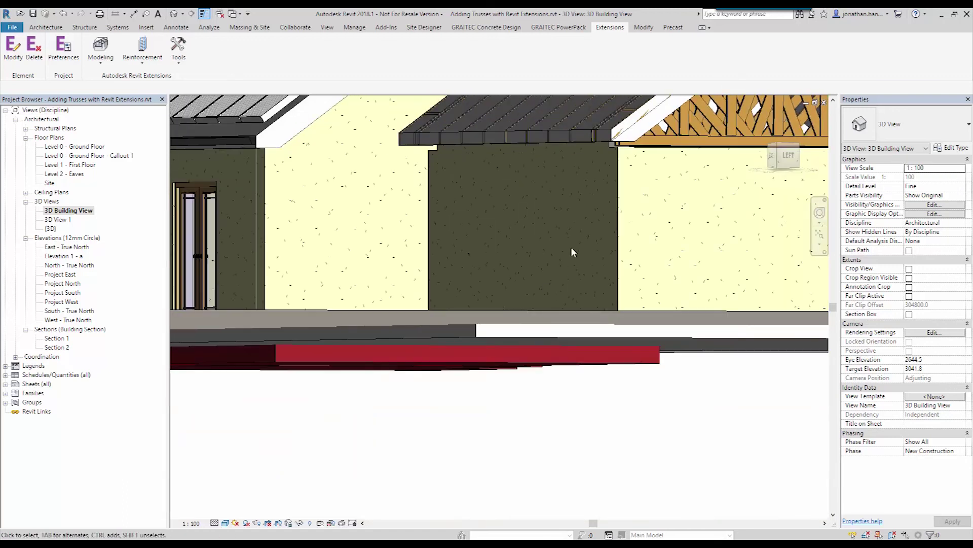
click(606, 144)
click(510, 56)
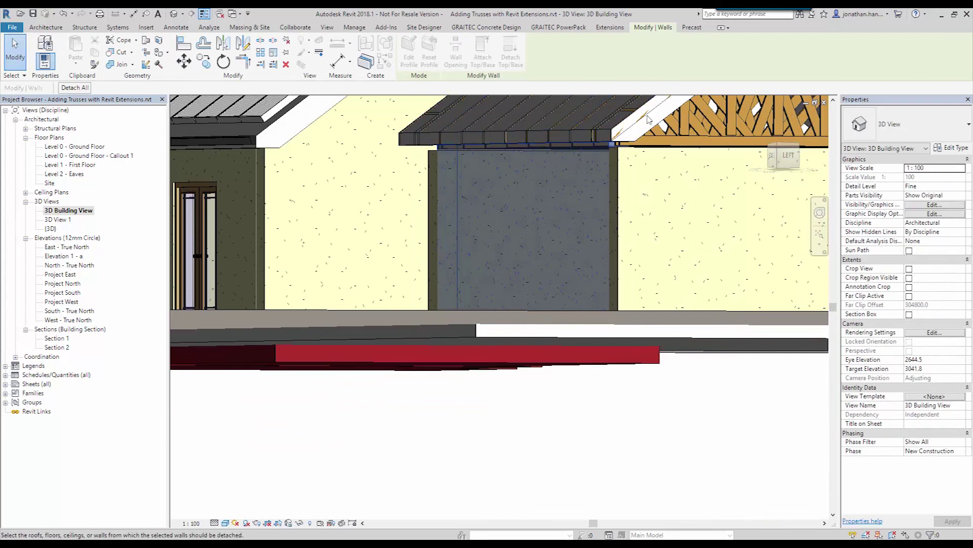
click(654, 129)
key(Escape)
key(Escape)
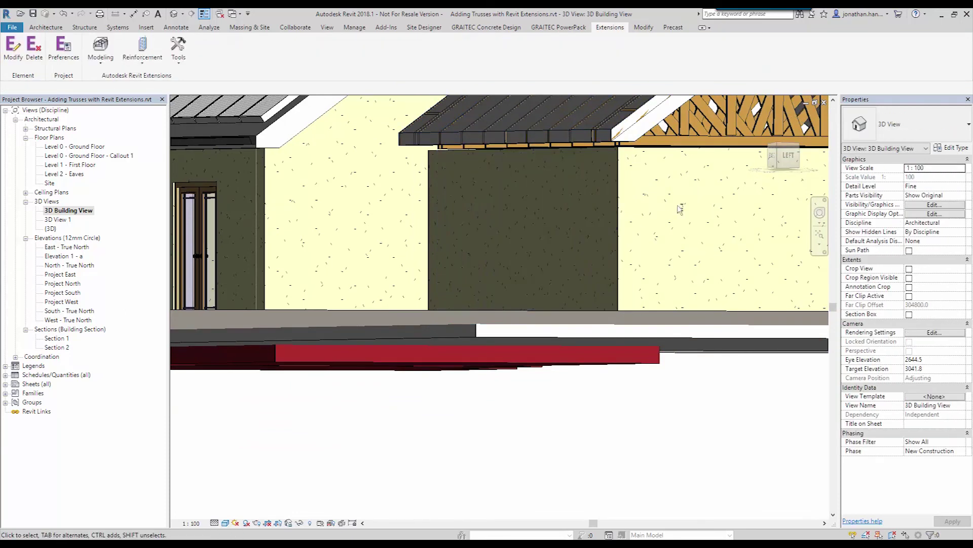
shift+middle_drag(544, 211, 585, 300)
Hide the garage roof element in the 3D view again.
click(488, 230)
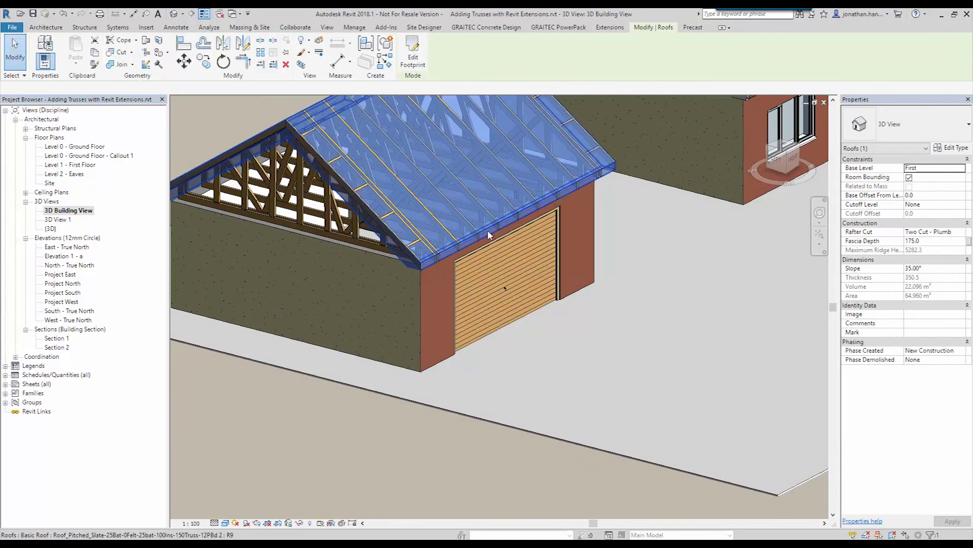
right_click(488, 230)
mouse_move(558, 278)
click(616, 278)
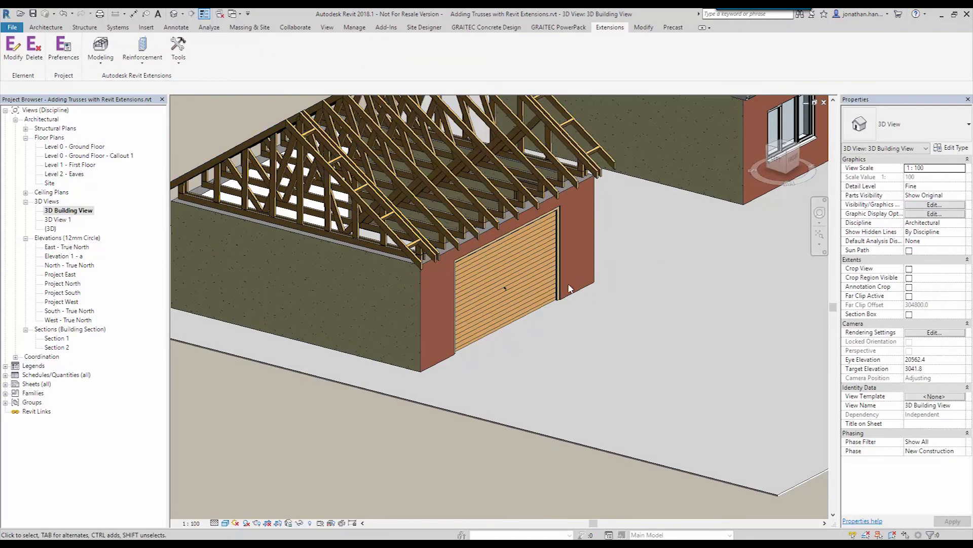
Zoom and orbit to inspect the trusses above the garage door and the whole roof framing.
scroll(525, 313, up, 1)
scroll(524, 312, up, 5)
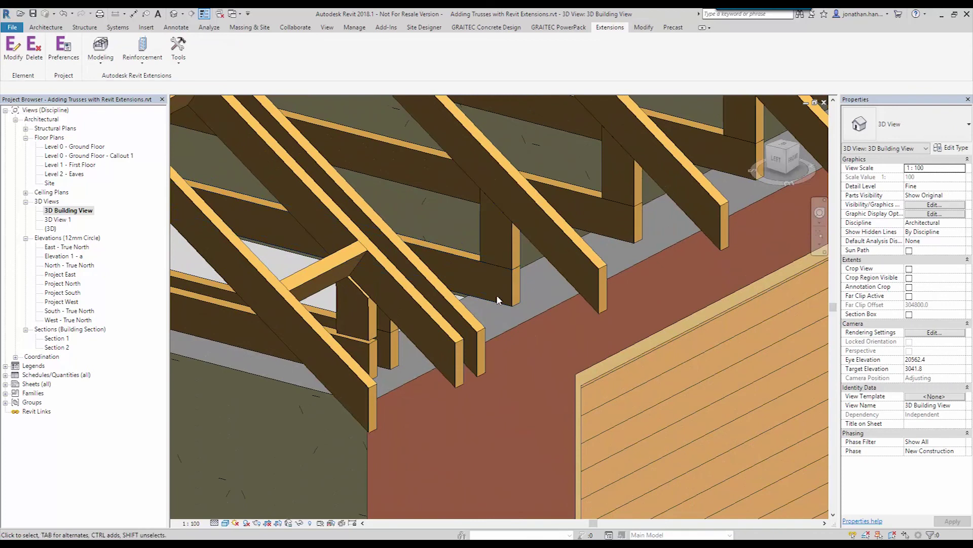
scroll(512, 298, down, 3)
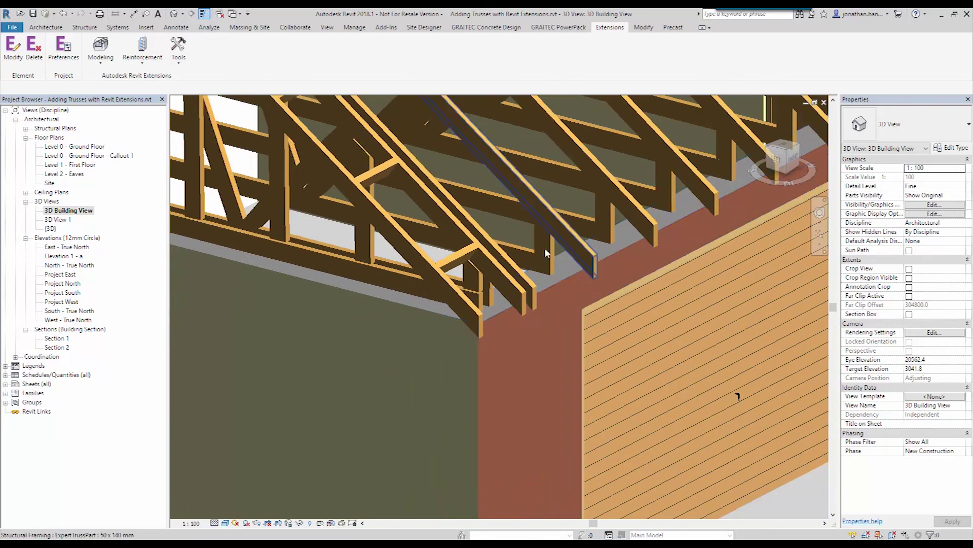
scroll(455, 248, down, 3)
shift+middle_drag(455, 249, 436, 324)
scroll(433, 329, up, 3)
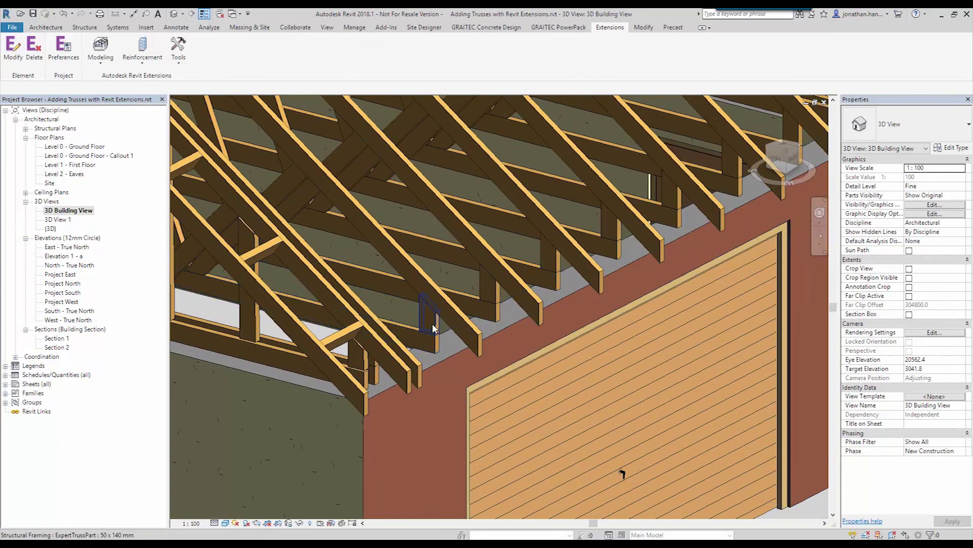
scroll(443, 307, down, 5)
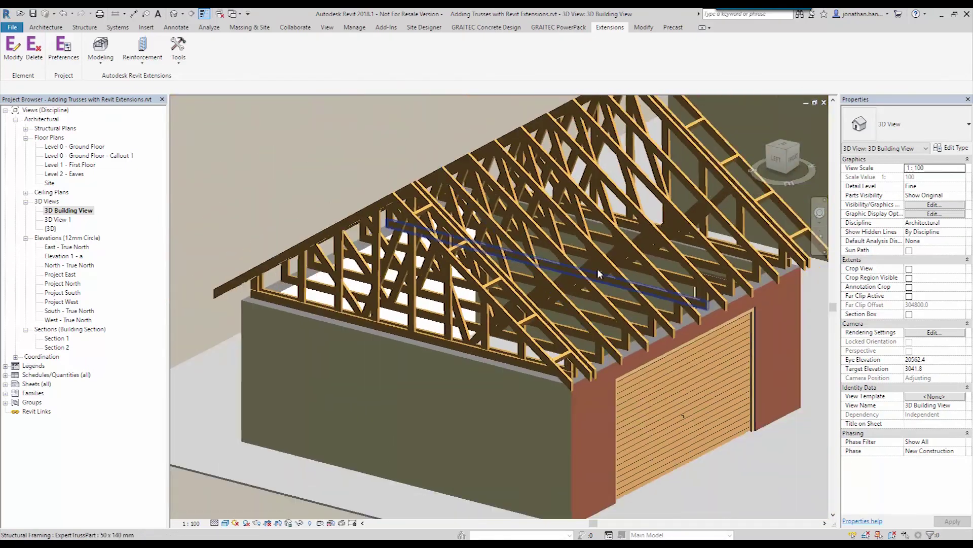
shift+middle_drag(443, 307, 441, 168)
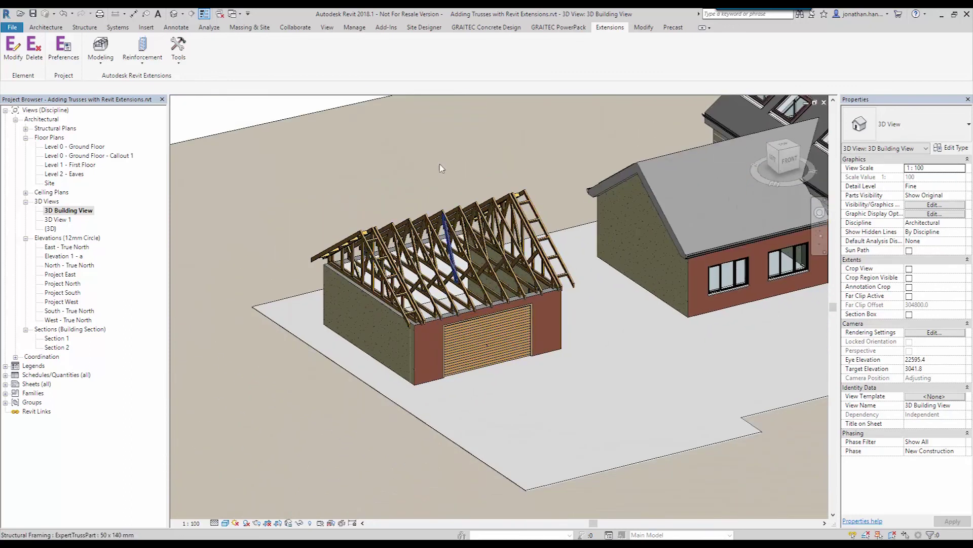
click(100, 50)
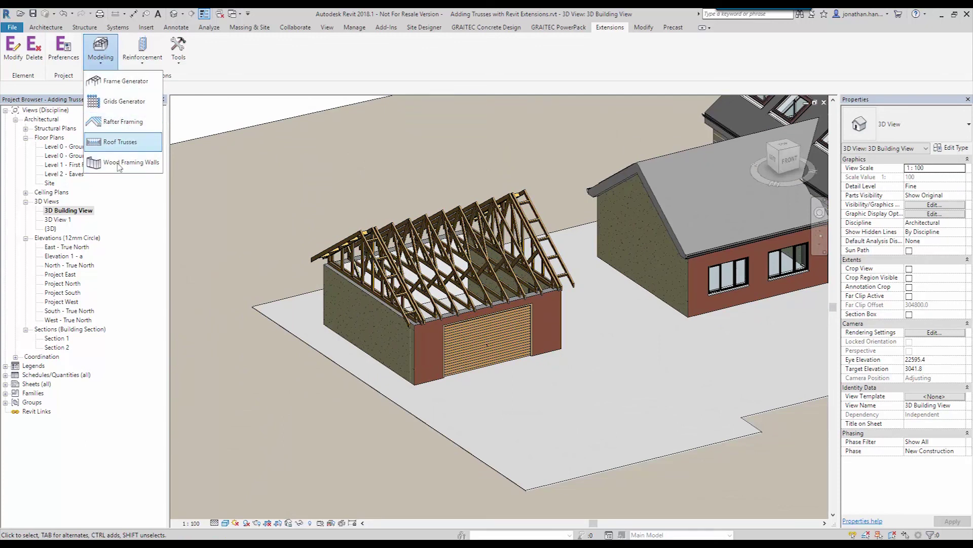
shift+middle_drag(351, 297, 447, 306)
scroll(446, 306, down, 3)
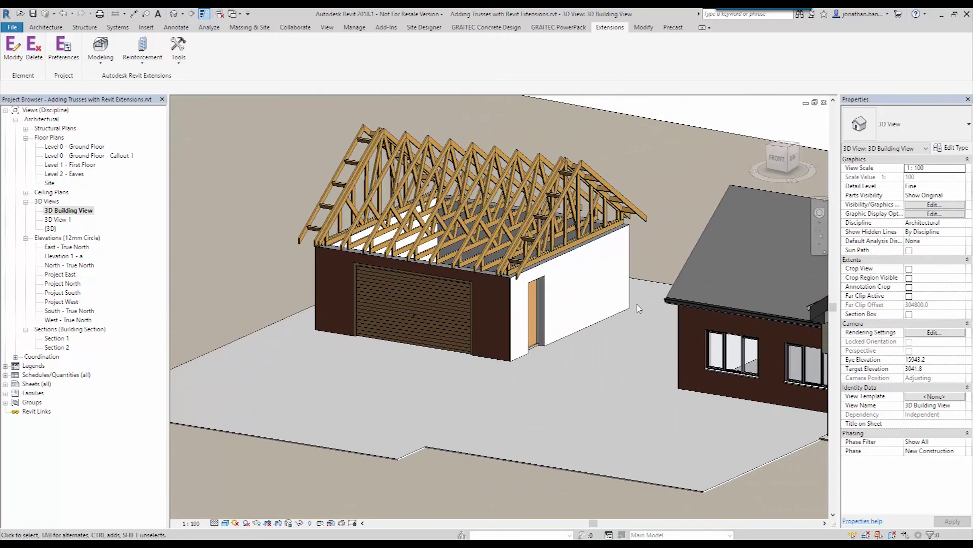
scroll(606, 303, up, 2)
scroll(606, 303, down, 2)
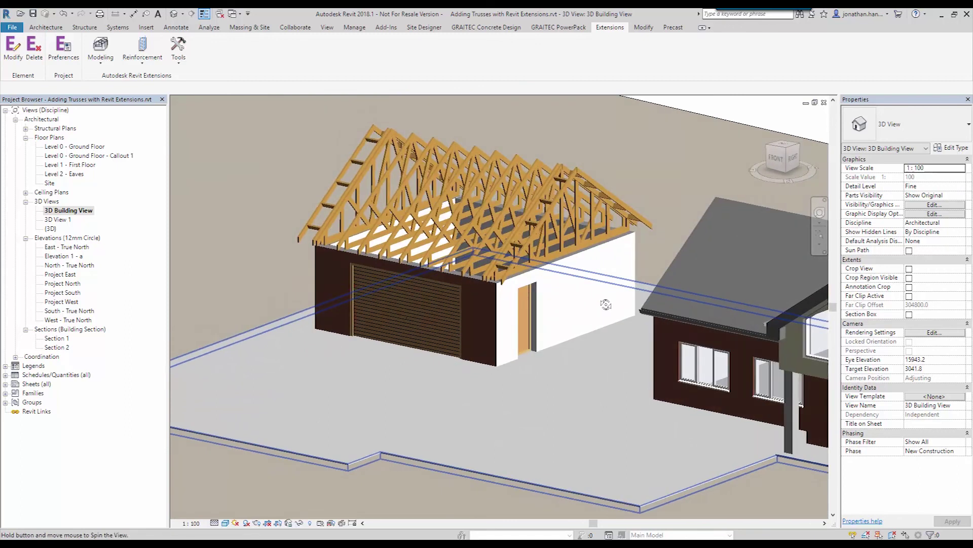
scroll(589, 289, up, 4)
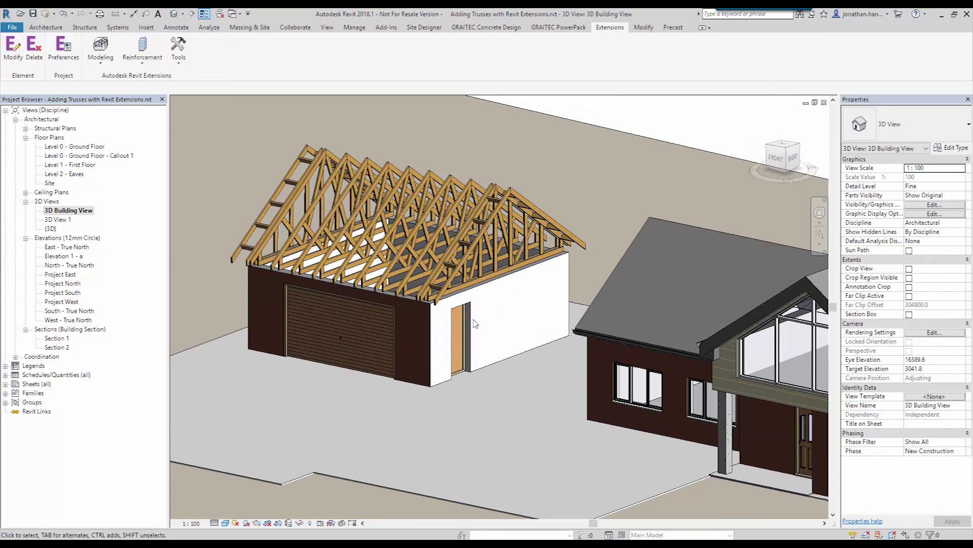
scroll(475, 323, down, 2)
shift+middle_drag(475, 323, 409, 488)
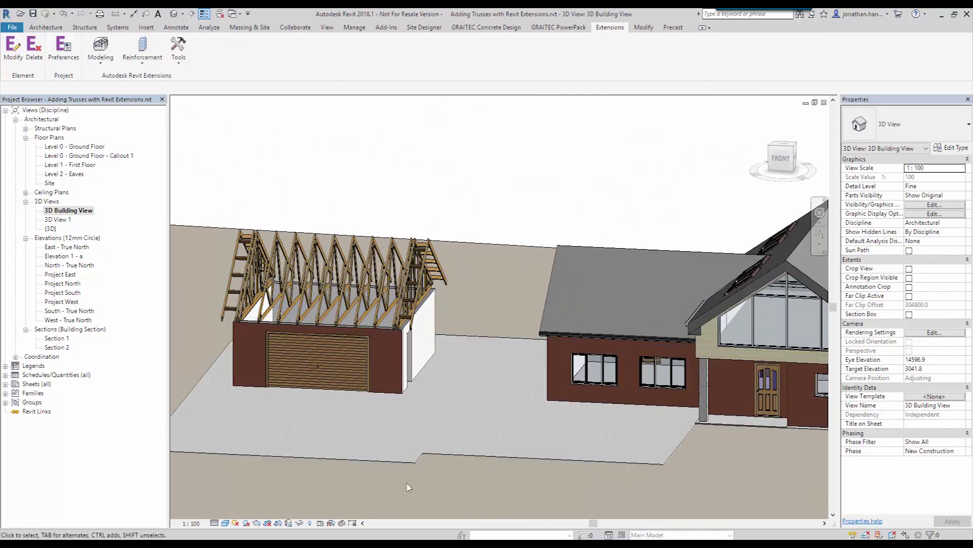